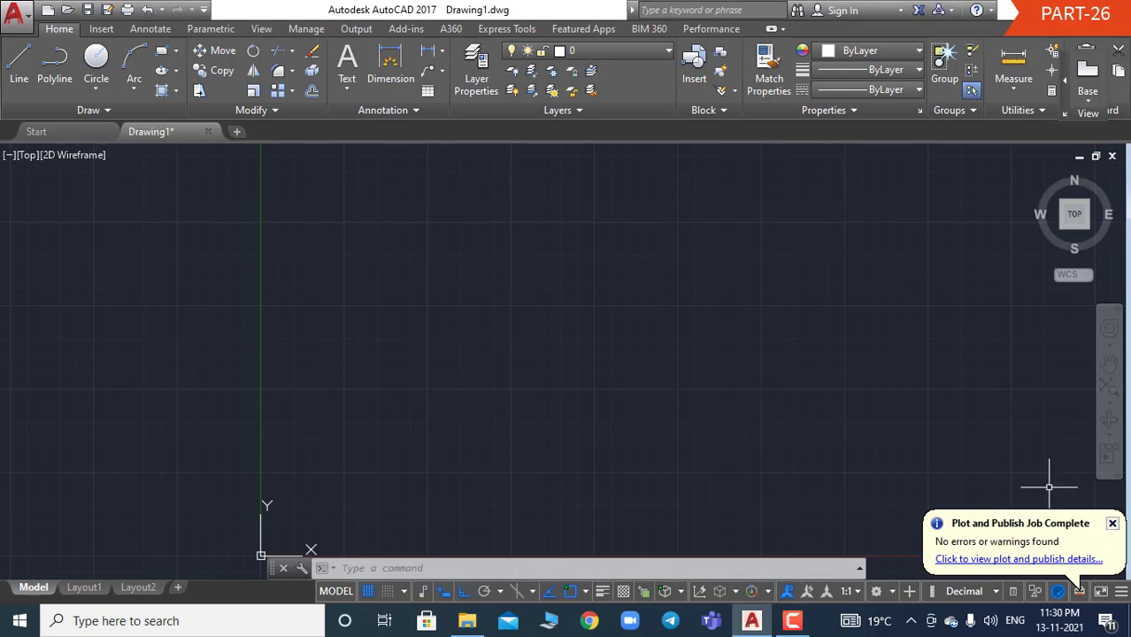
# Step: Close the 'Plot and Publish Job Complete' notification balloon in the status bar
pyautogui.click(1112, 523)
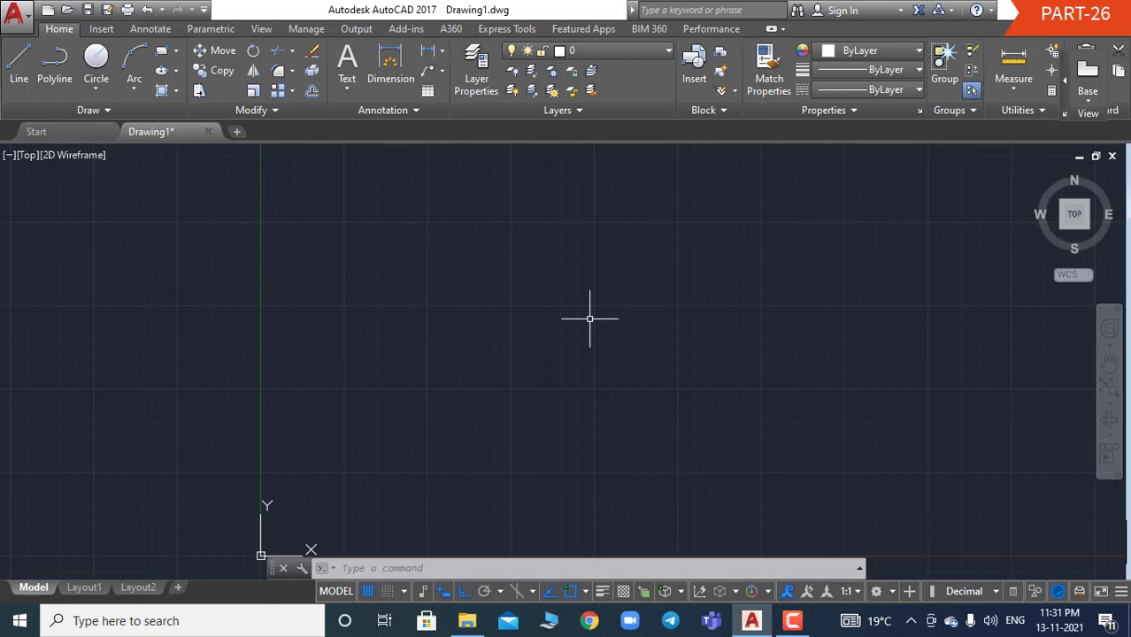
# Step: Draw a horizontal line 1000 units long near the top left of the drawing
pyautogui.write('l')
pyautogui.press('Return')
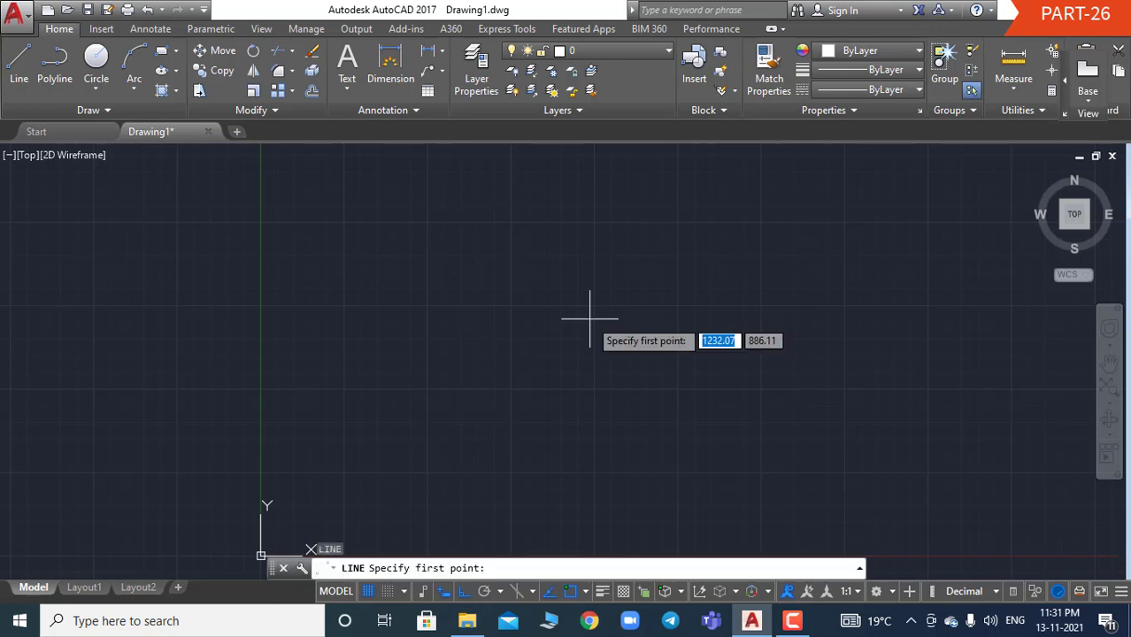
pyautogui.click(305, 190)
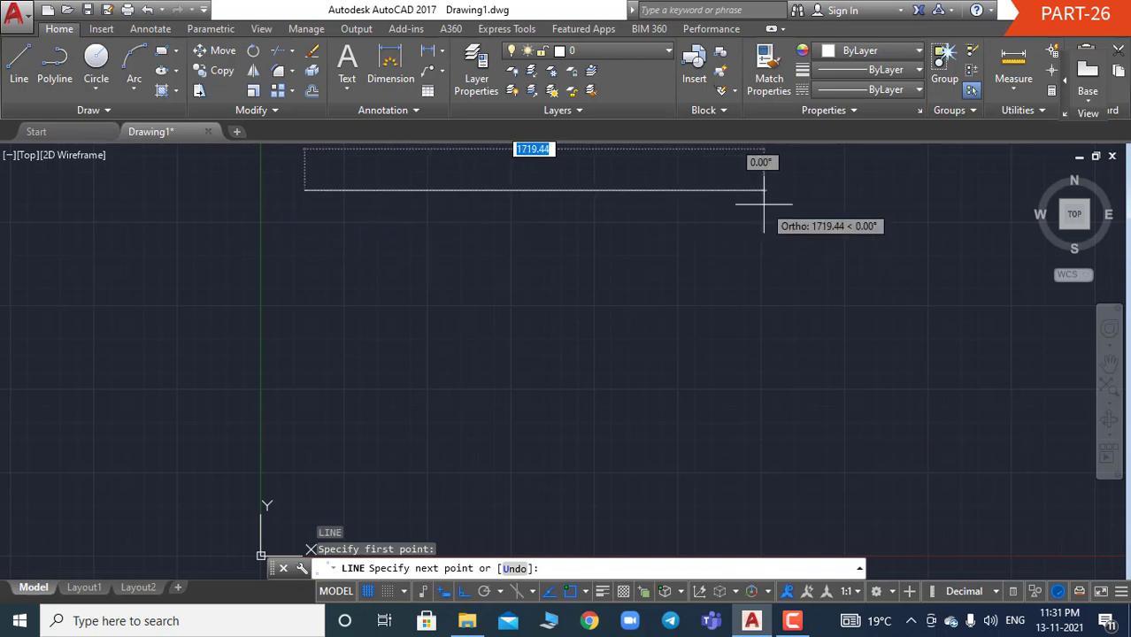
pyautogui.write('1000')
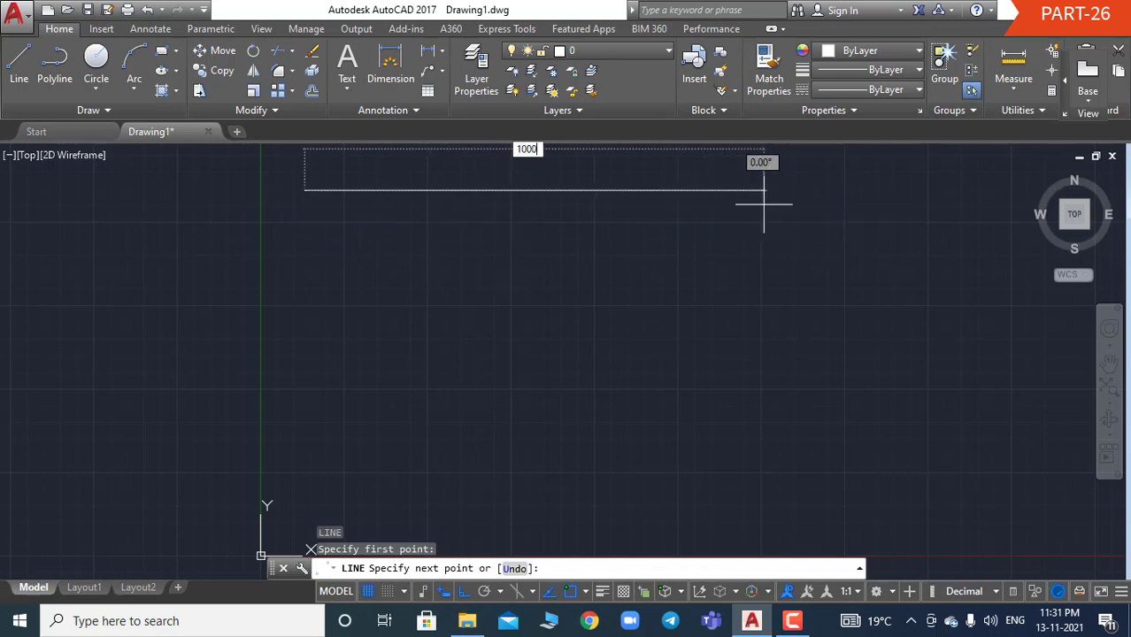
pyautogui.press('Return')
pyautogui.press('Escape')
pyautogui.press('Escape')
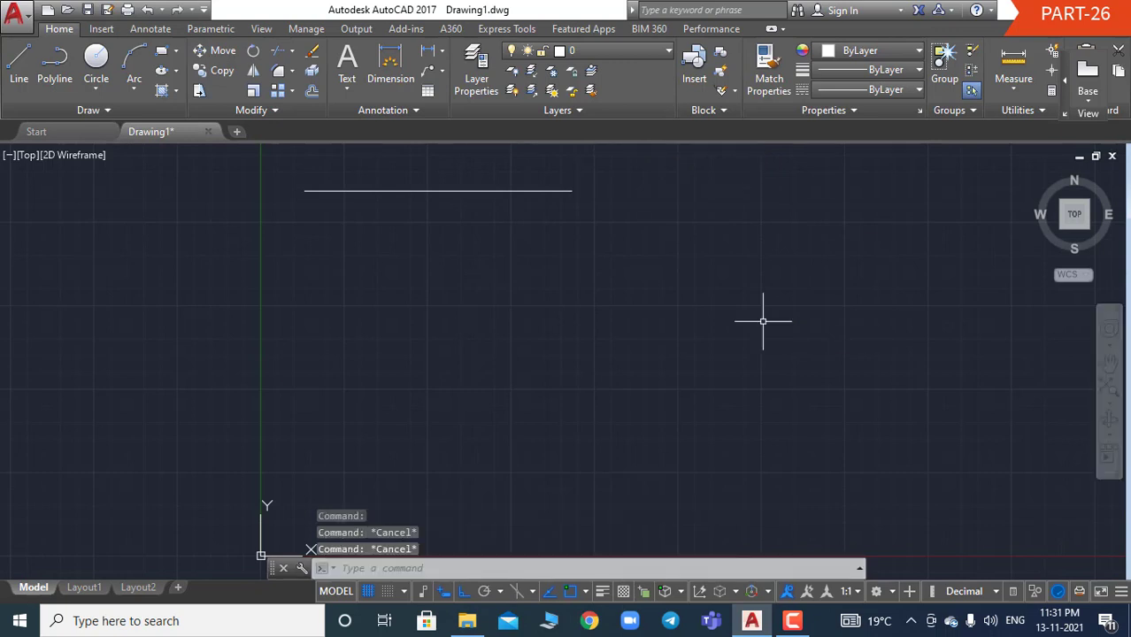
pyautogui.press('Escape')
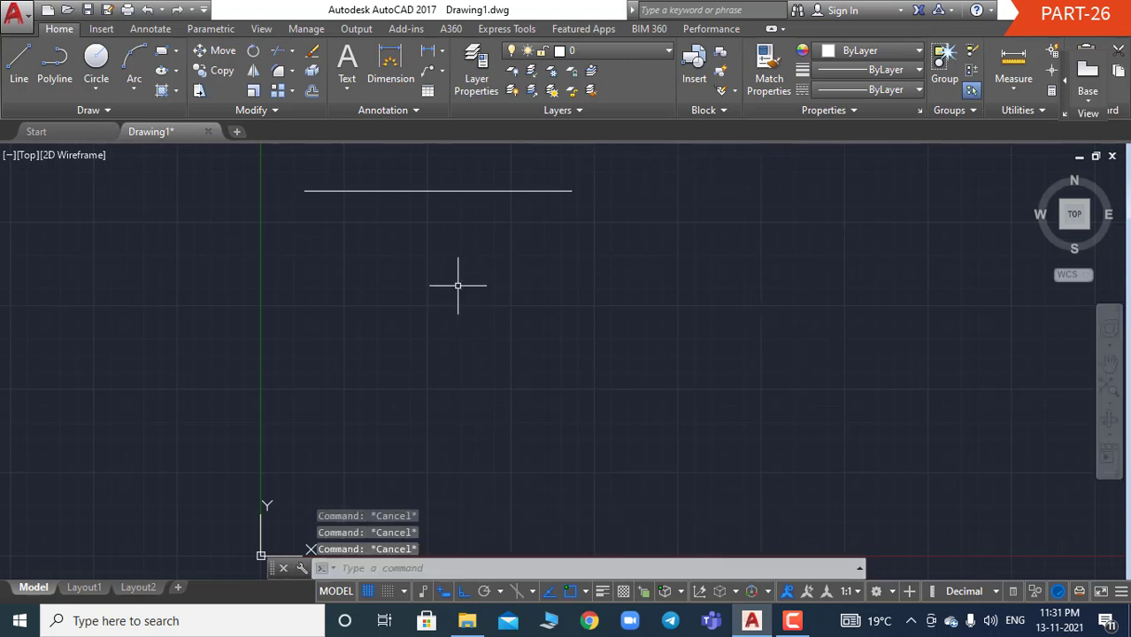
# Step: Pan and zoom the view to frame the new line
pyautogui.rightClick(458, 285)
pyautogui.click(492, 425)
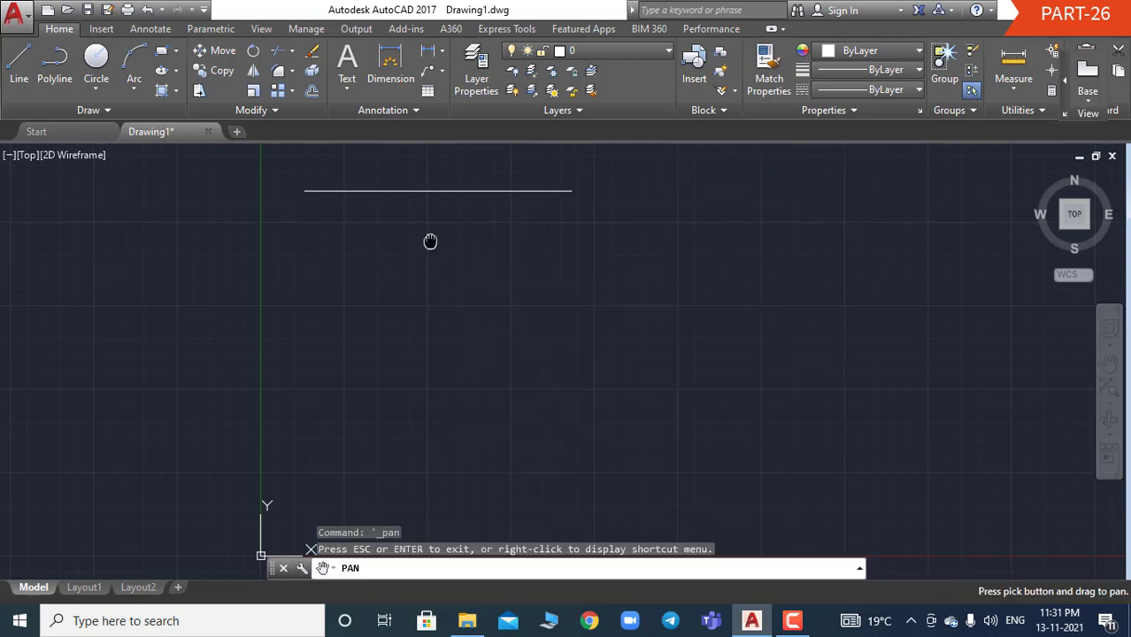
pyautogui.moveTo(429, 243); pyautogui.dragTo(602, 362)
pyautogui.scroll(4, 600, 360)
pyautogui.moveTo(613, 244); pyautogui.dragTo(554, 239)
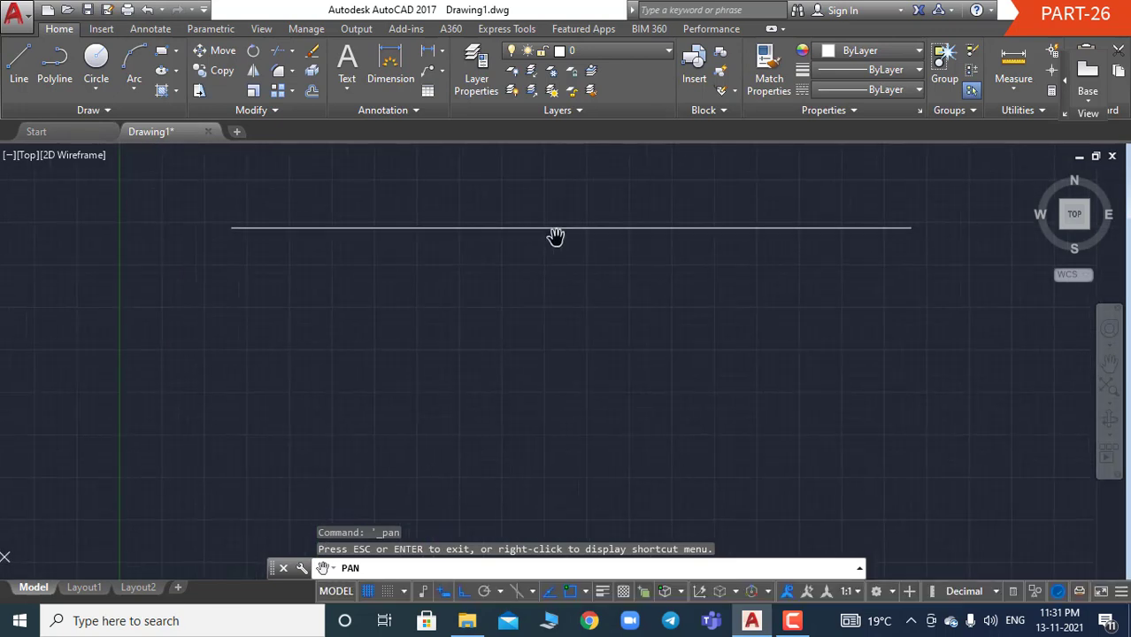
pyautogui.press('Escape')
pyautogui.press('Escape')
pyautogui.press('Escape')
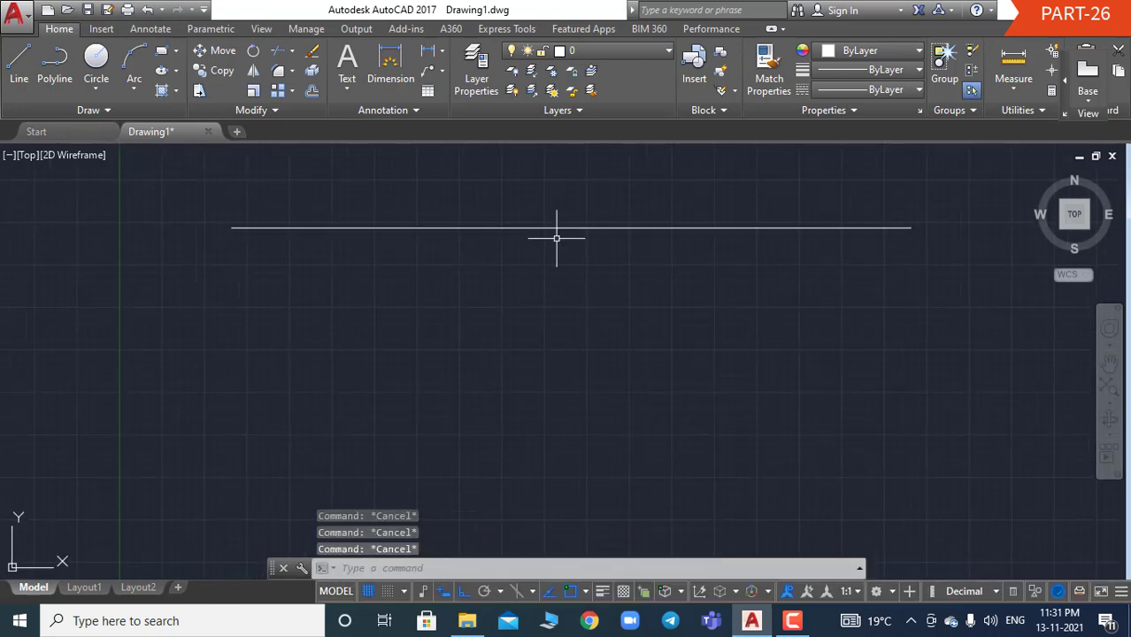
# Step: Offset the line downward by 100 three times, giving four lines 100 apart
pyautogui.write('off')
pyautogui.press('Return')
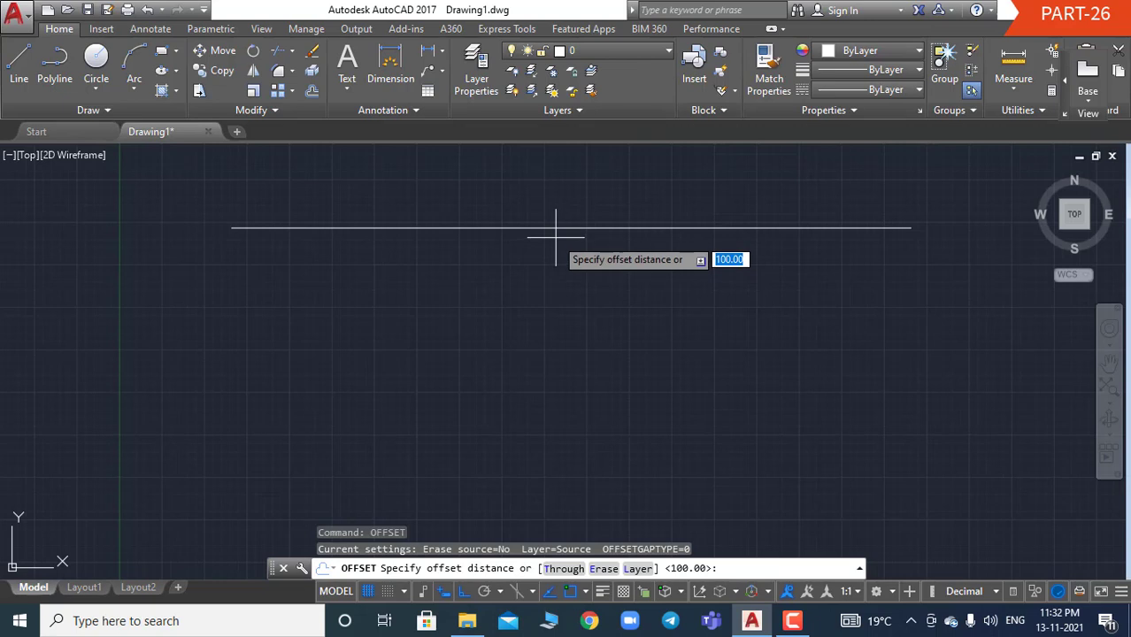
pyautogui.write('10')
pyautogui.write('0')
pyautogui.press('Return')
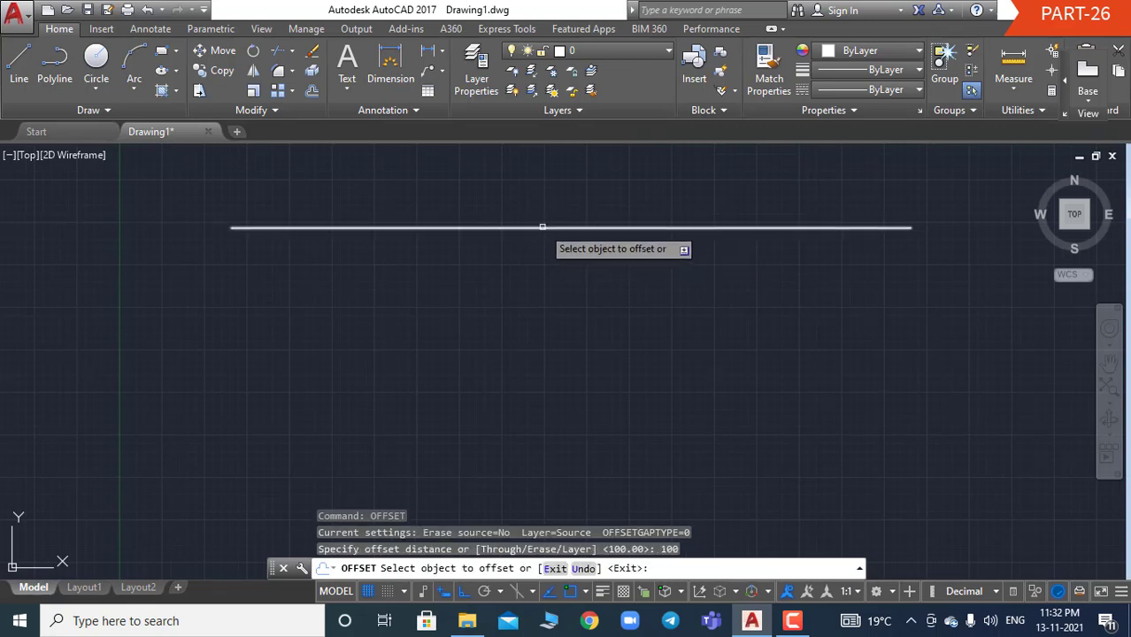
pyautogui.click(543, 228)
pyautogui.click(547, 295)
pyautogui.click(550, 296)
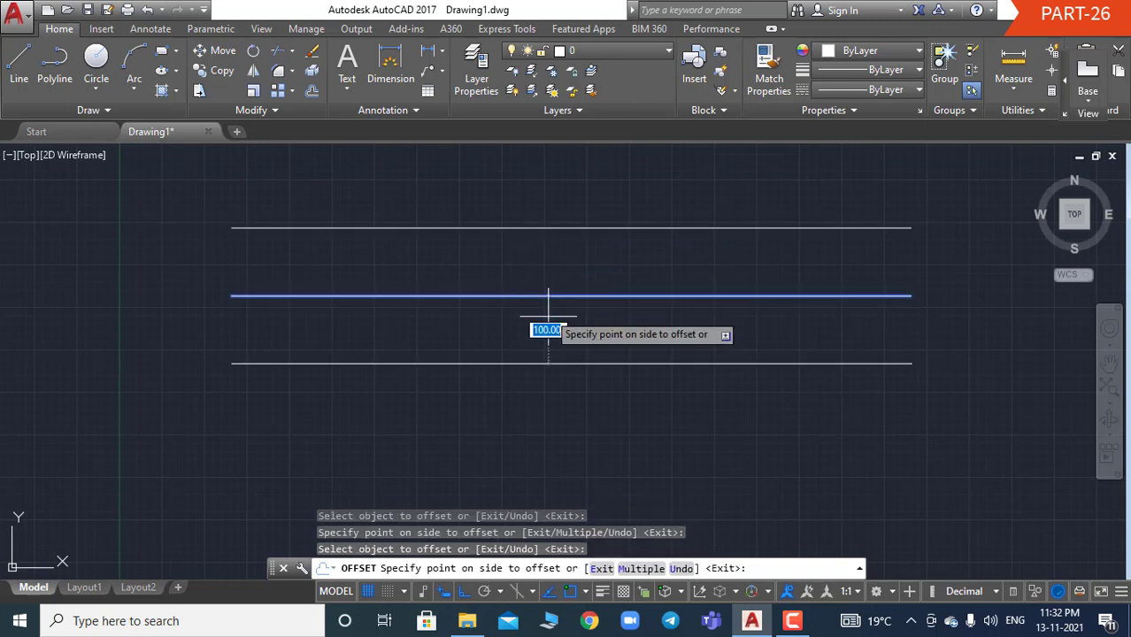
pyautogui.click(550, 345)
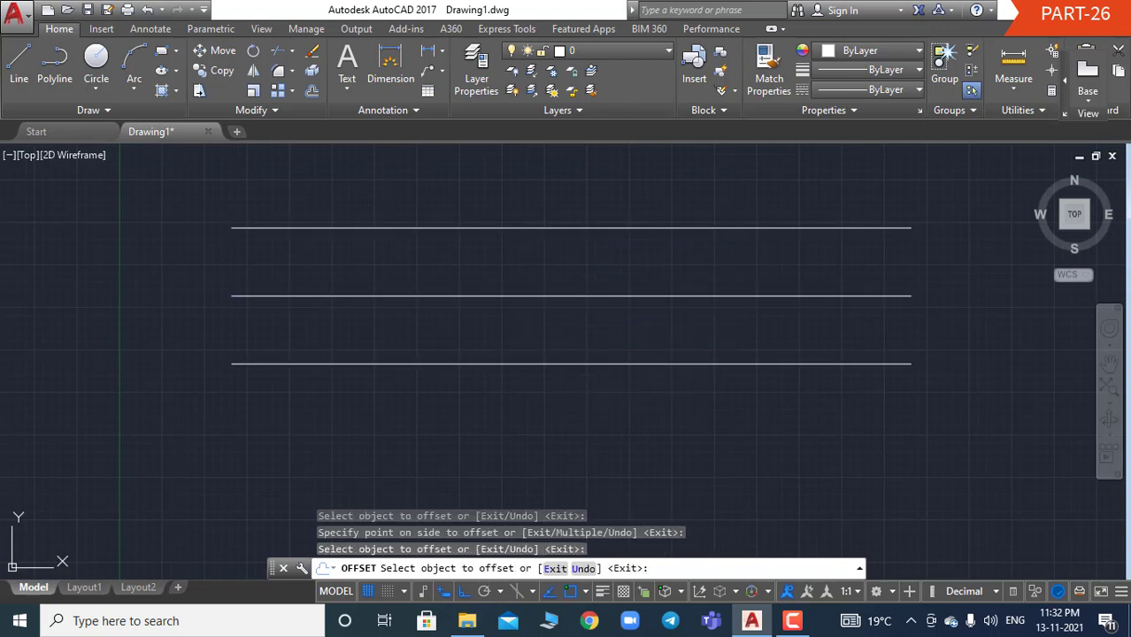
pyautogui.click(549, 363)
pyautogui.click(668, 445)
pyautogui.press('Escape')
pyautogui.press('Escape')
pyautogui.press('Escape')
pyautogui.press('Escape')
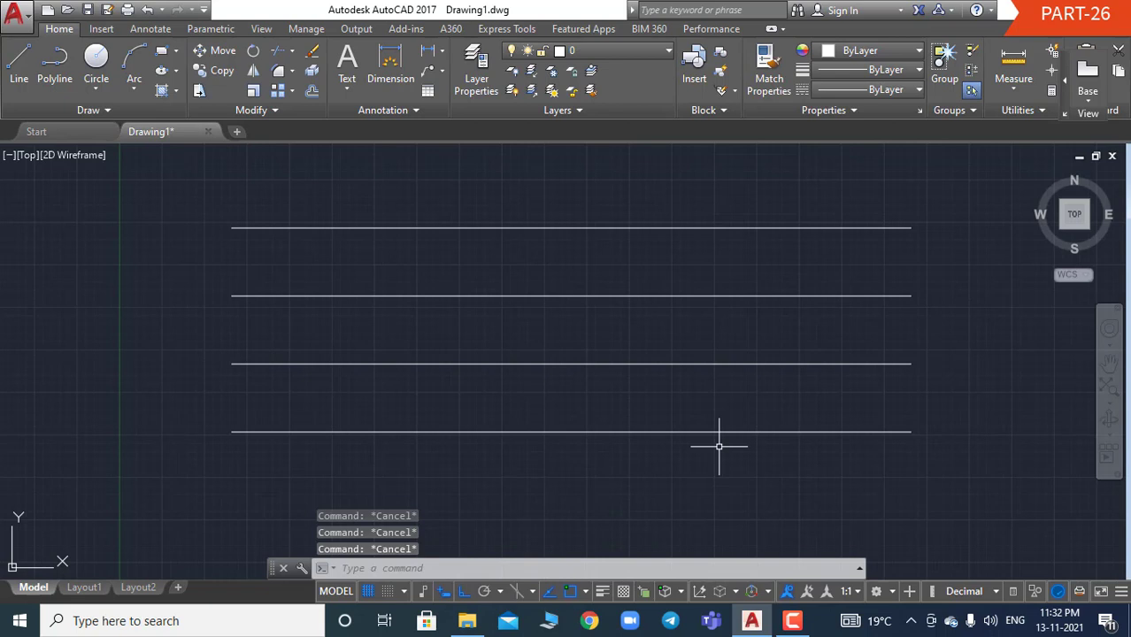
# Step: Try drawing a circle between the top lines, then undo the misplaced result
pyautogui.write('c')
pyautogui.press('Return')
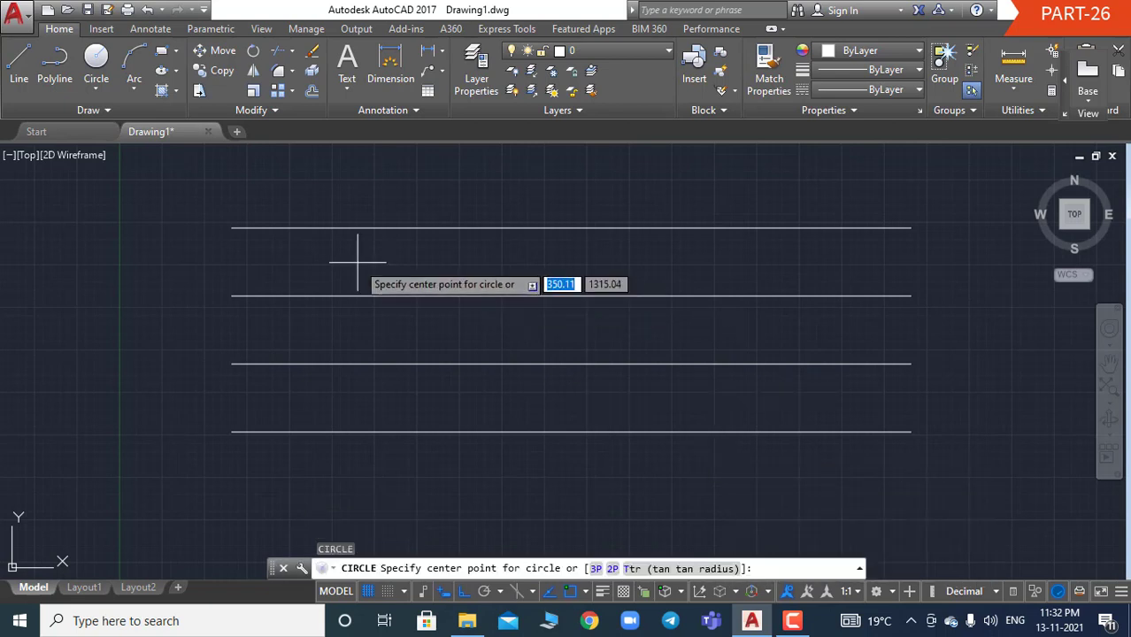
pyautogui.click(358, 262)
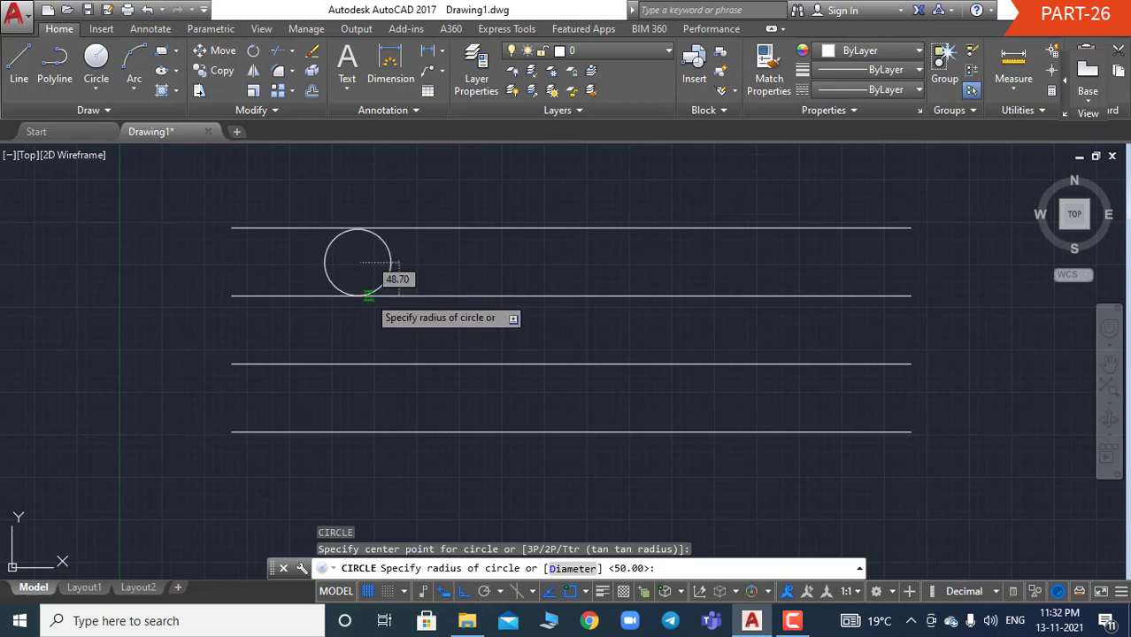
pyautogui.press('Escape')
pyautogui.press('Escape')
pyautogui.press('Escape')
pyautogui.press('space')
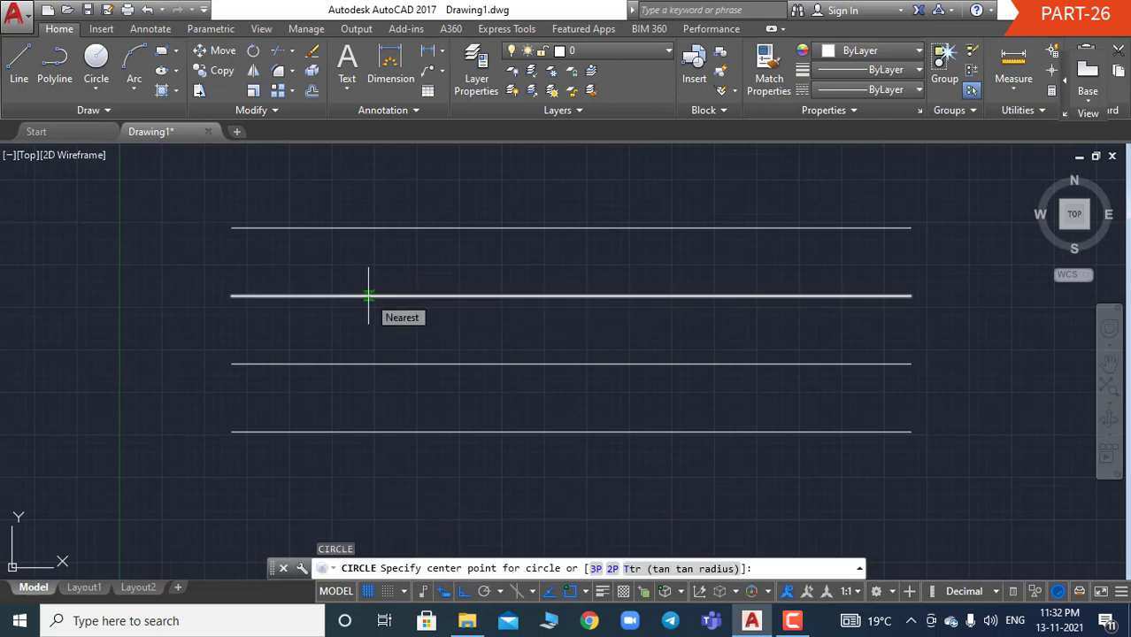
pyautogui.write('20')
pyautogui.press('Return')
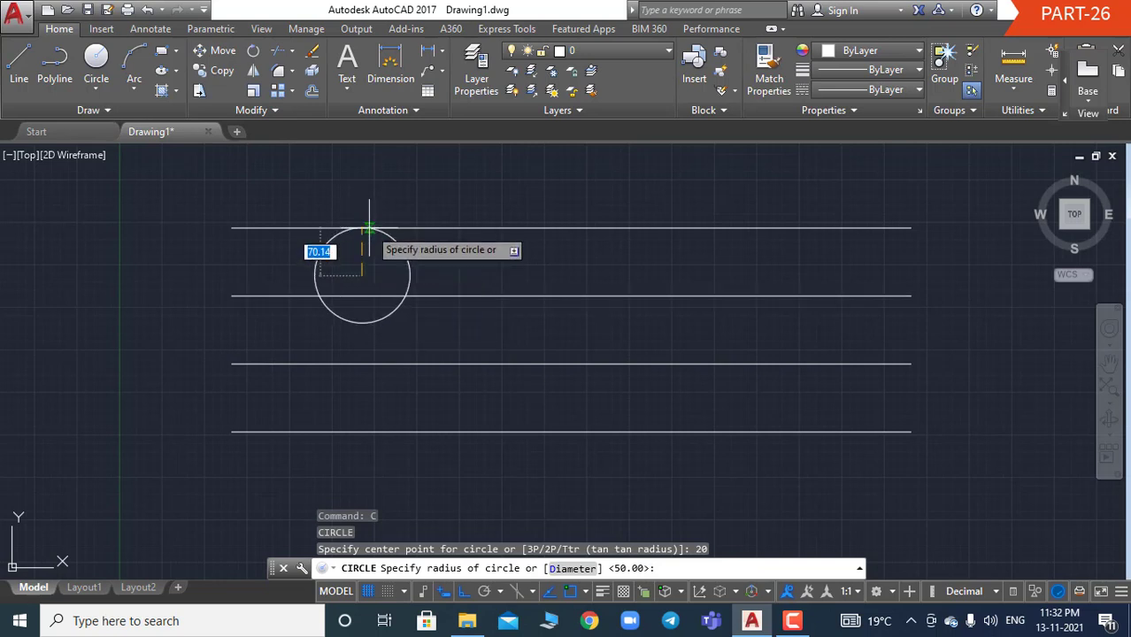
pyautogui.click(367, 228)
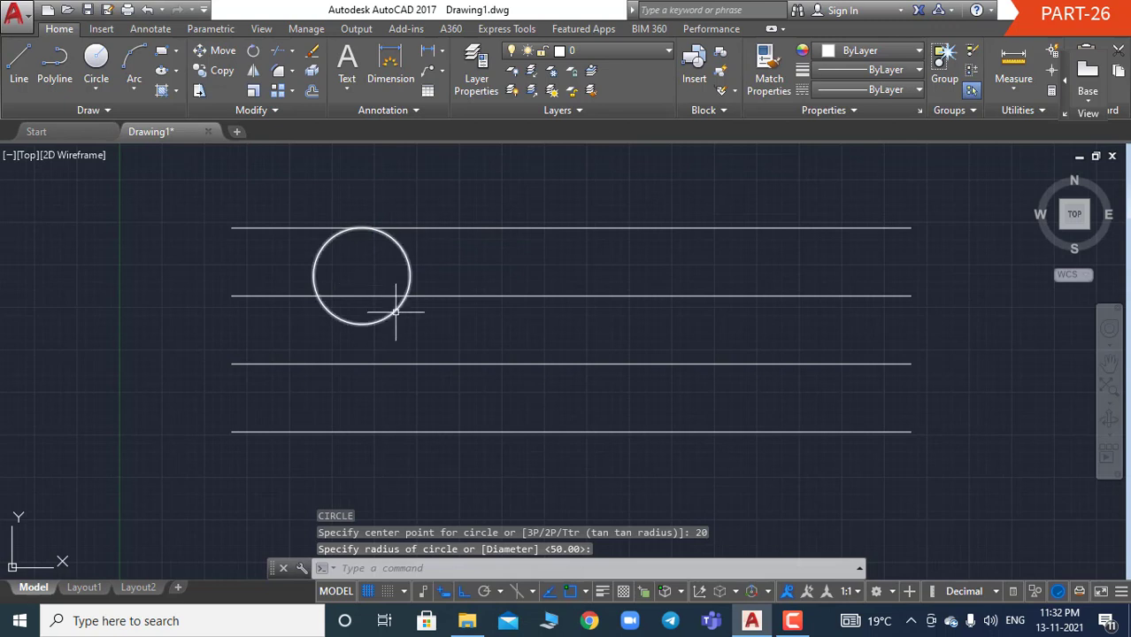
pyautogui.hotkey('ctrl', 'z')
# Step: Draw a 2P circle whose diameter runs from the top line to the second line
pyautogui.write('c')
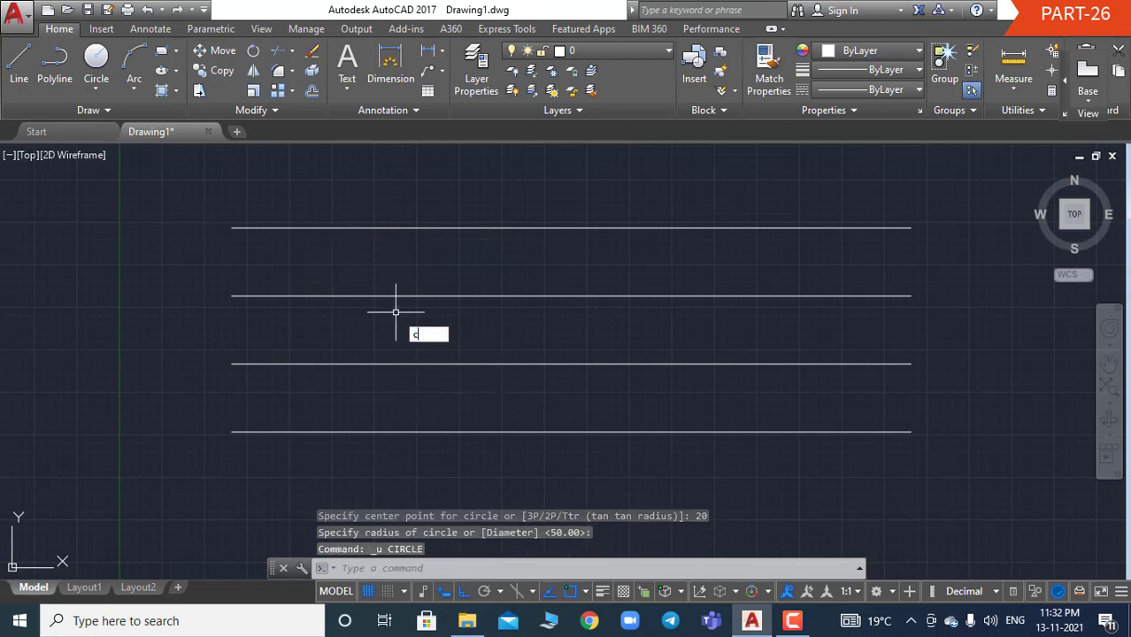
pyautogui.press('Return')
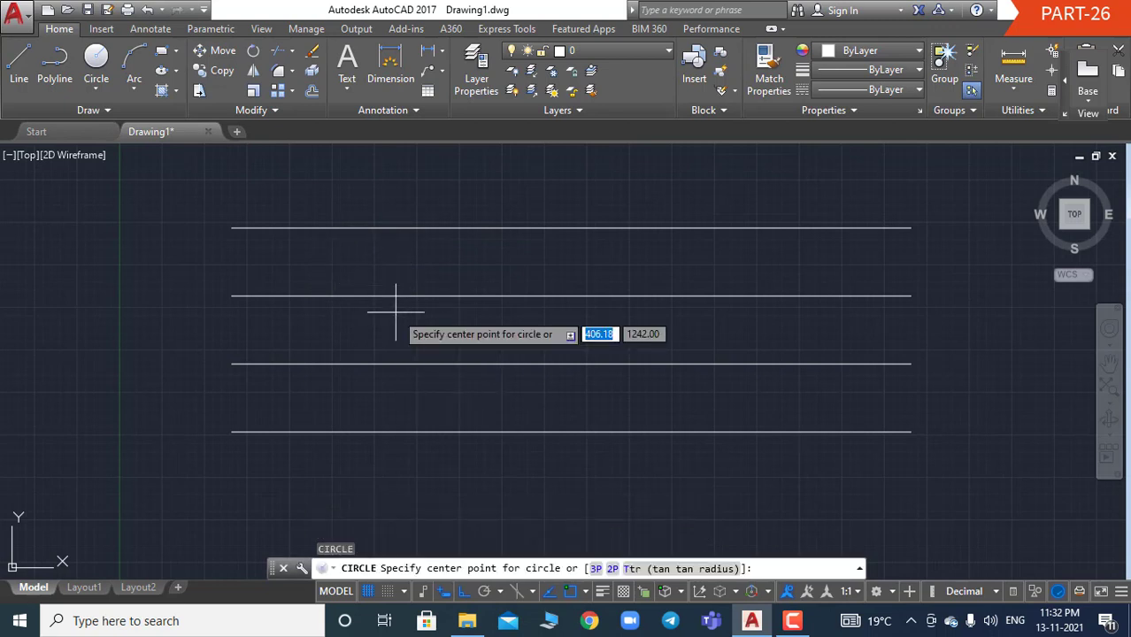
pyautogui.write('2')
pyautogui.write('p')
pyautogui.press('Return')
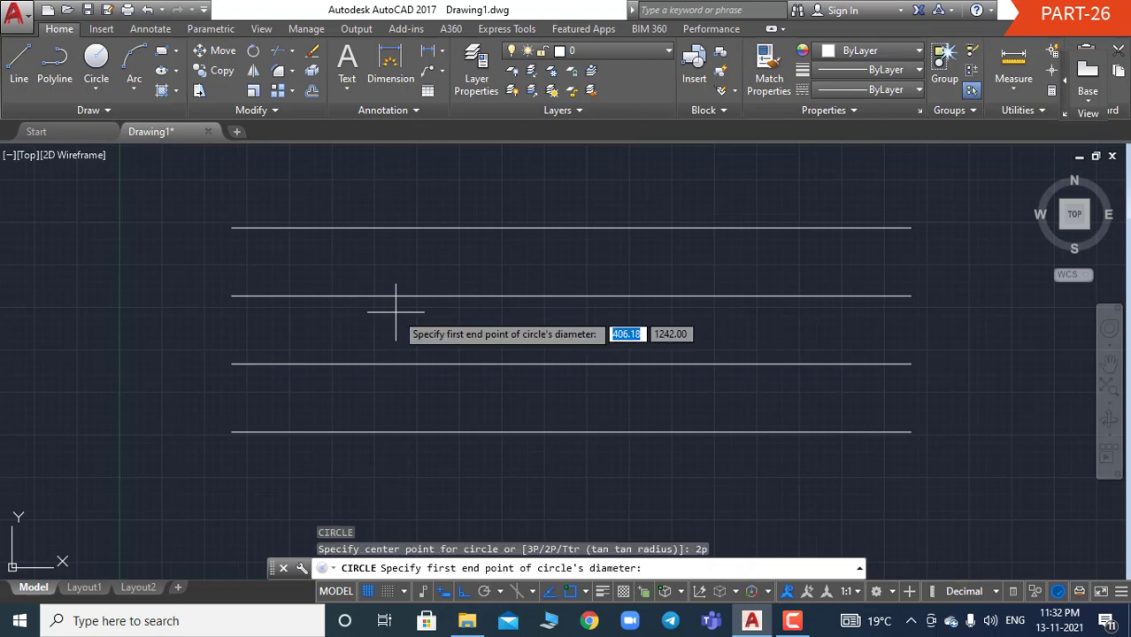
pyautogui.click(408, 228)
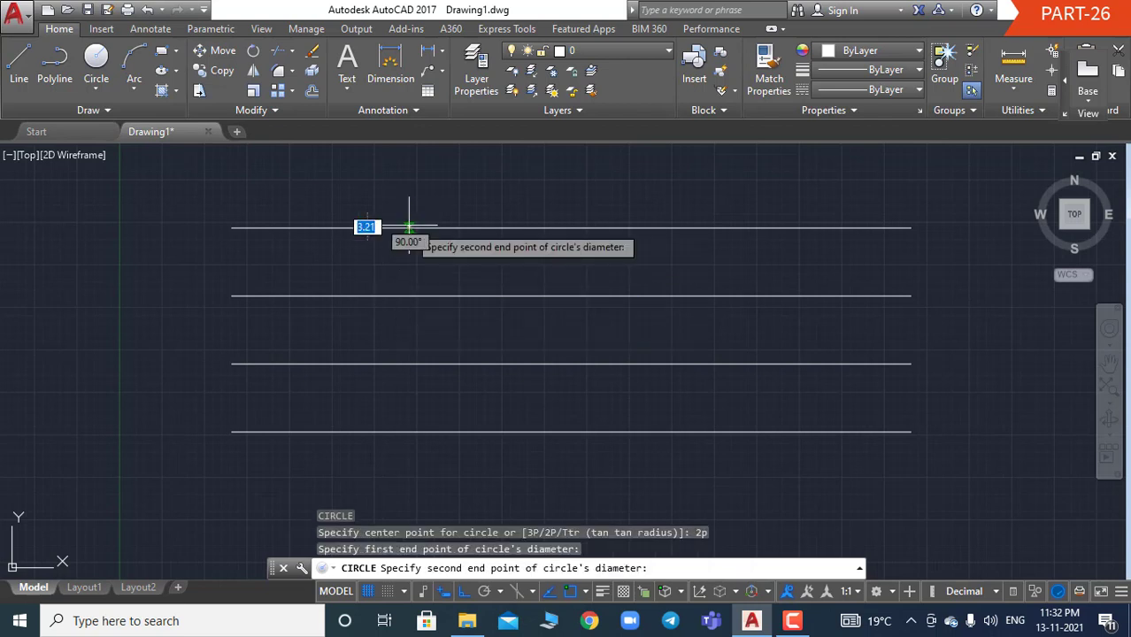
pyautogui.click(416, 296)
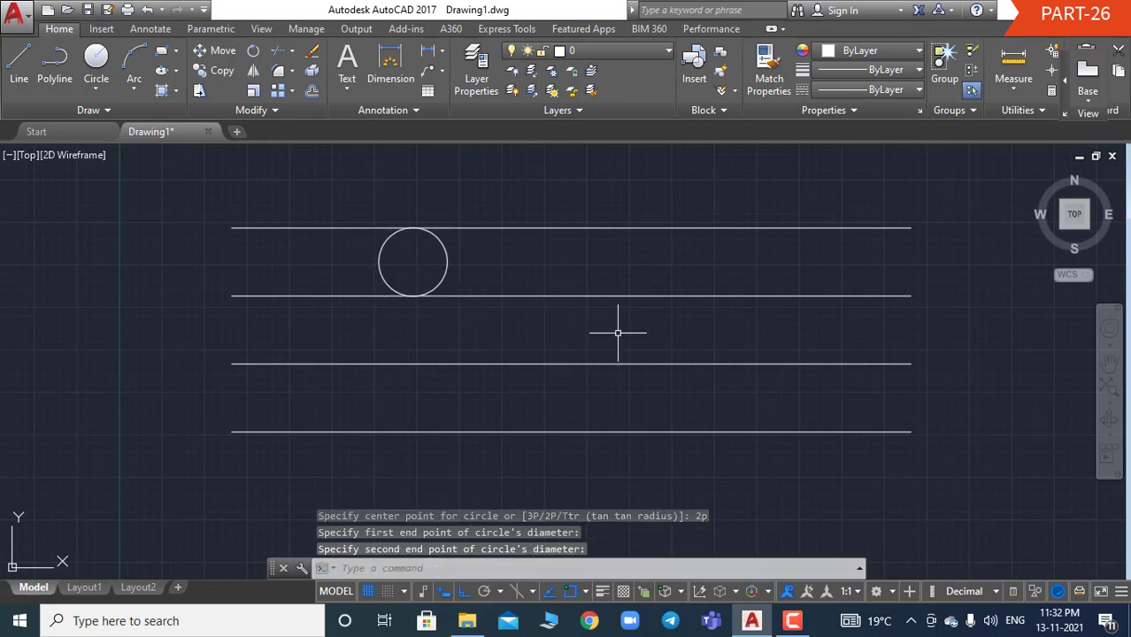
pyautogui.write('ct o')
pyautogui.press('Return')
# Step: Copy the circle to several points along the top band, then window-select the copies
pyautogui.click(444, 252)
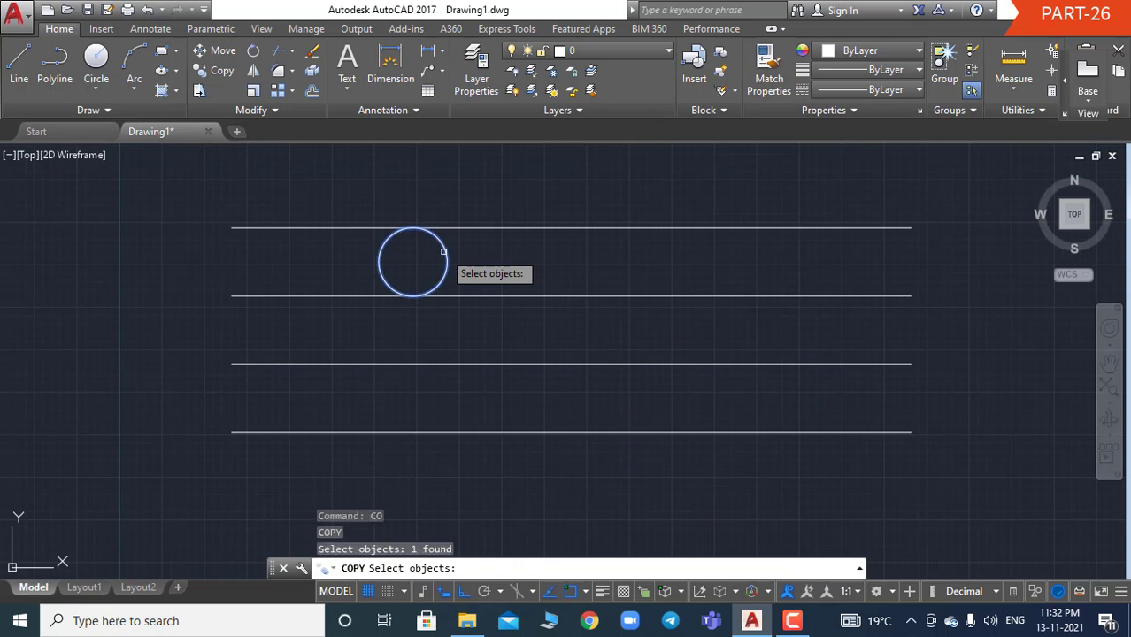
pyautogui.press('Return')
pyautogui.click(412, 261)
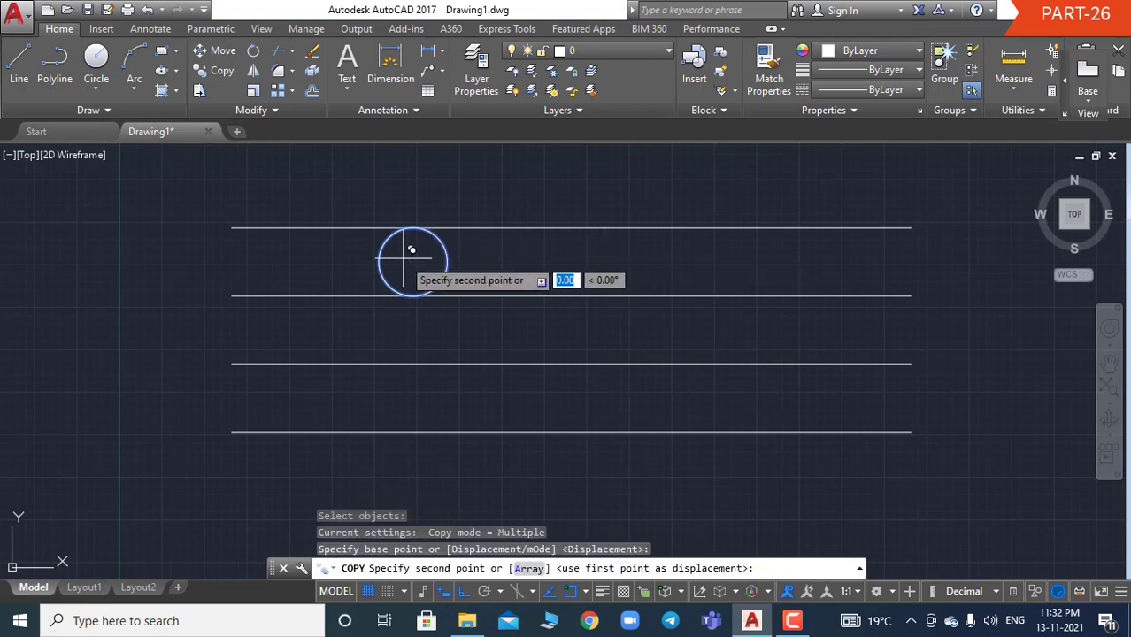
pyautogui.click(588, 259)
pyautogui.click(740, 259)
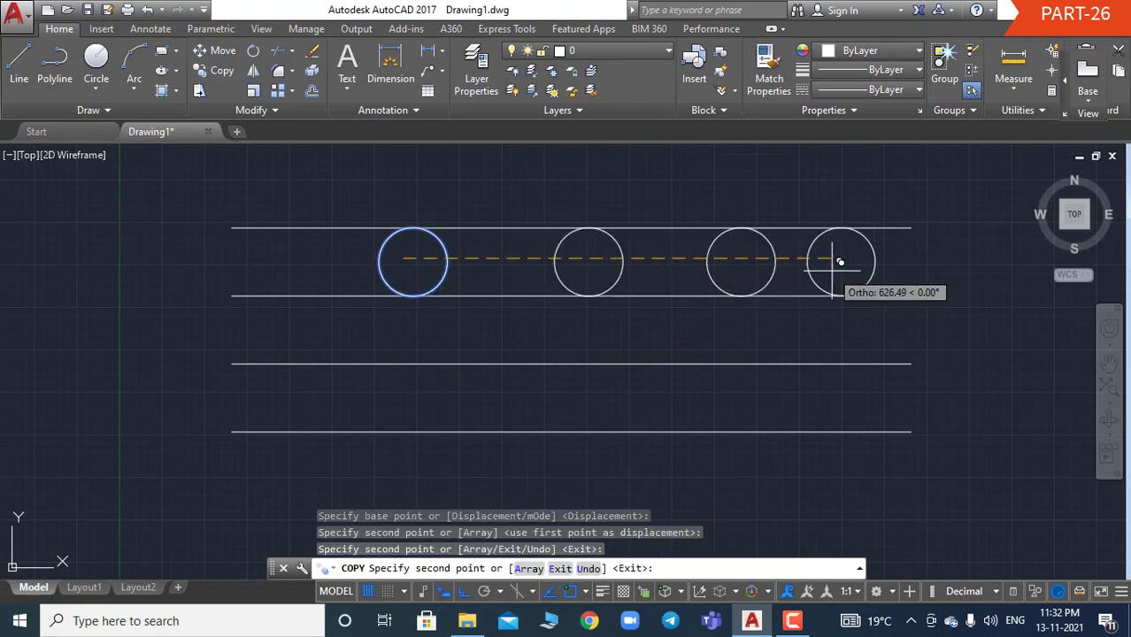
pyautogui.click(876, 260)
pyautogui.click(500, 261)
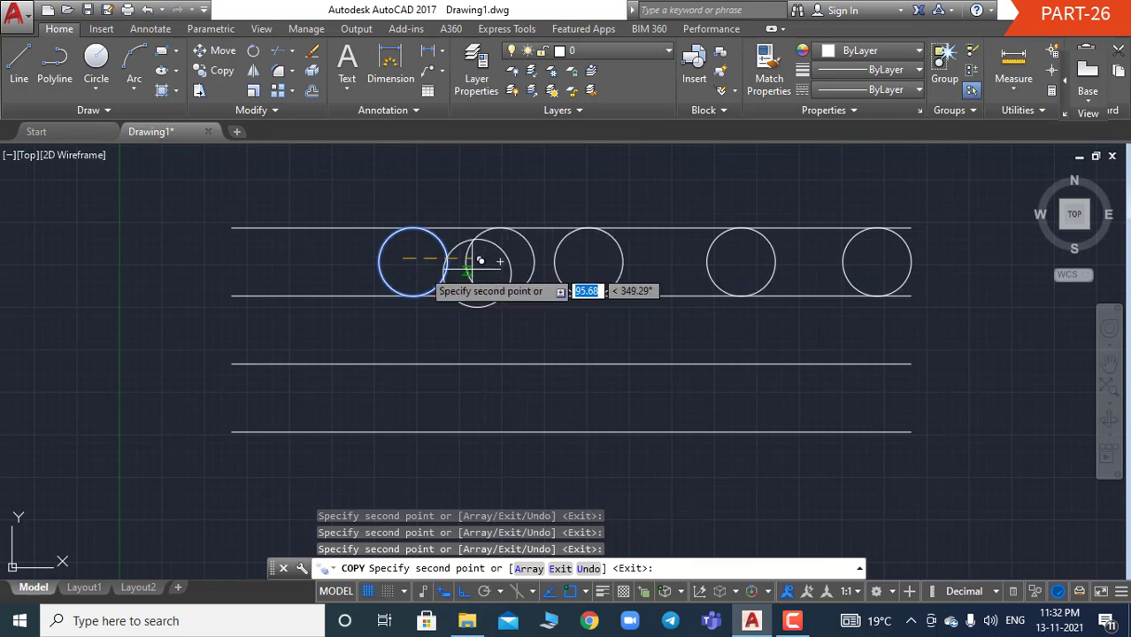
pyautogui.click(273, 261)
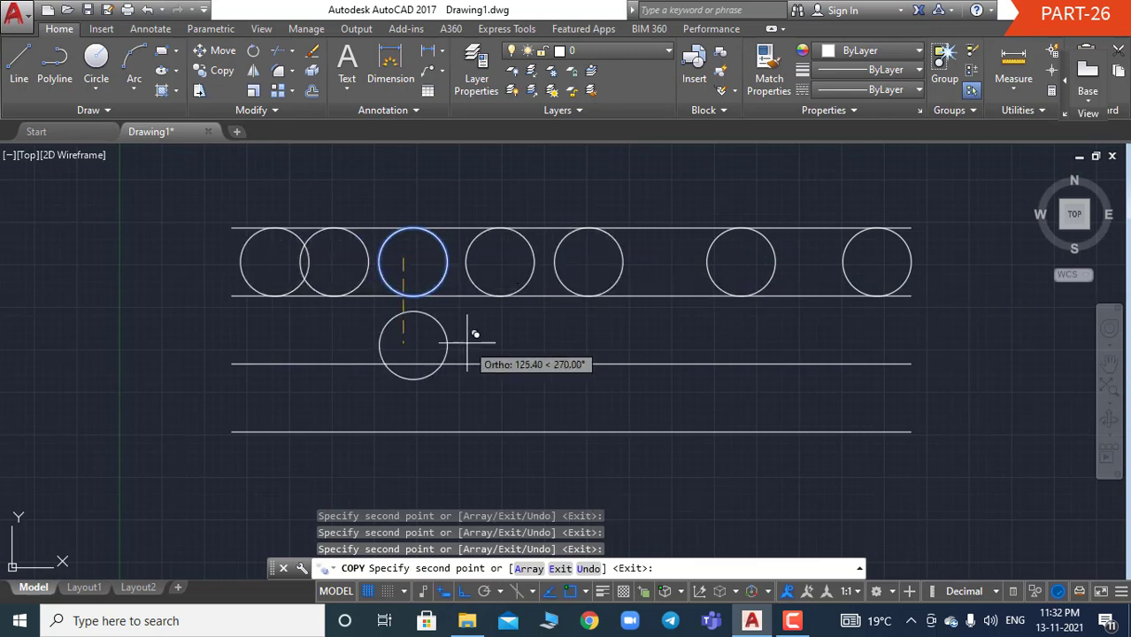
pyautogui.press('Escape')
pyautogui.press('Escape')
pyautogui.press('Escape')
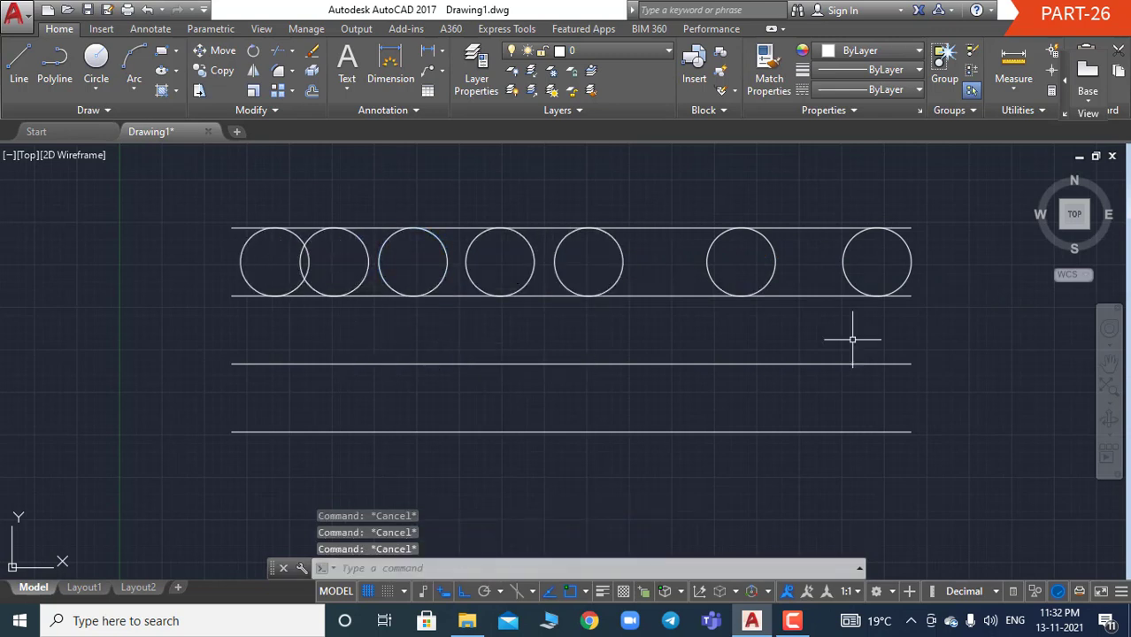
pyautogui.click(969, 259)
pyautogui.click(328, 262)
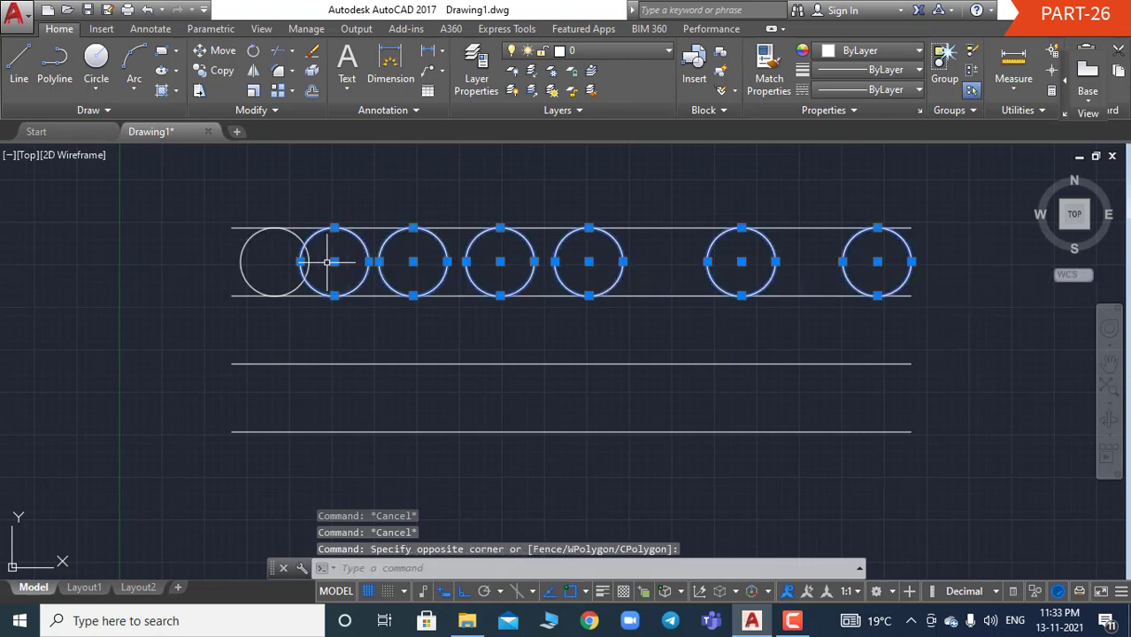
# Step: Delete the uneven circle copies and start a rectangular array of the remaining circle
pyautogui.press('Delete')
pyautogui.write('A')
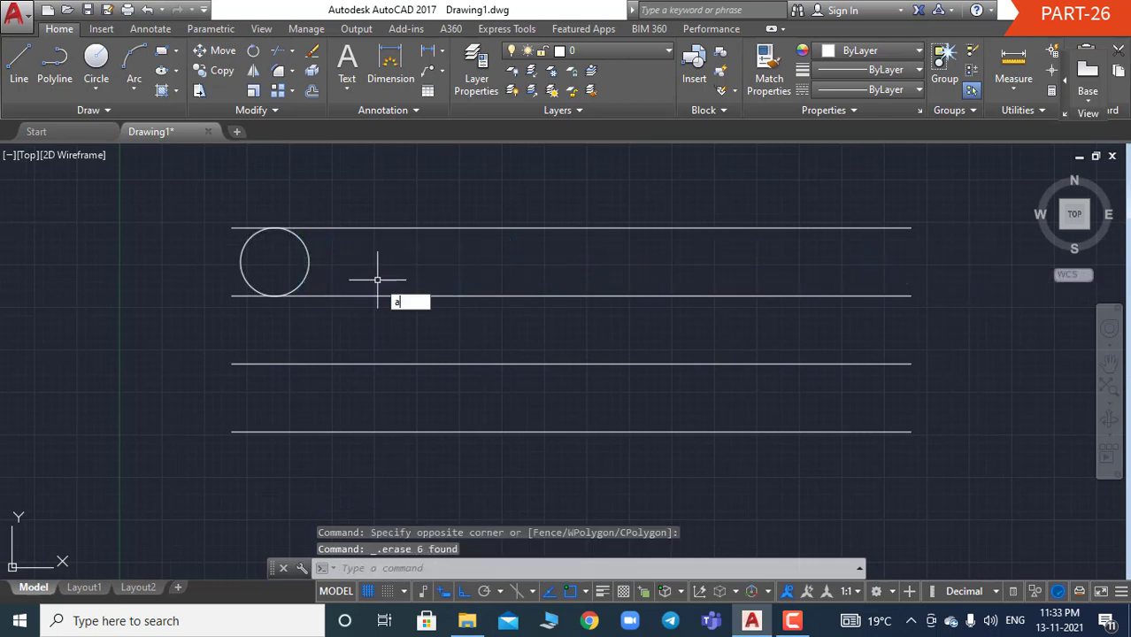
pyautogui.write('R')
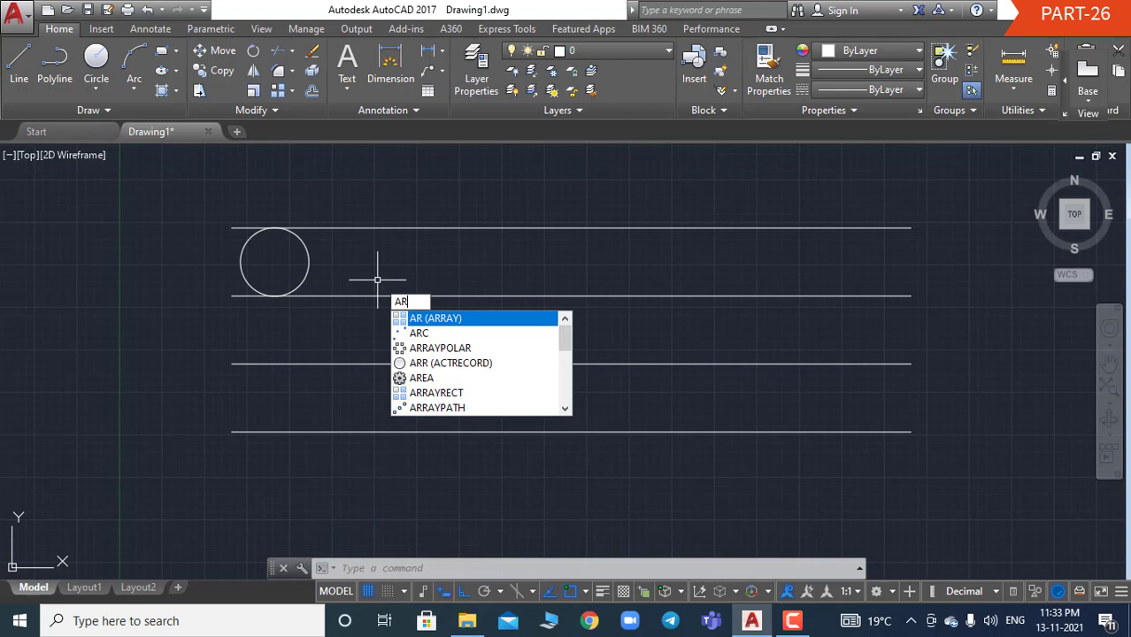
pyautogui.press('Return')
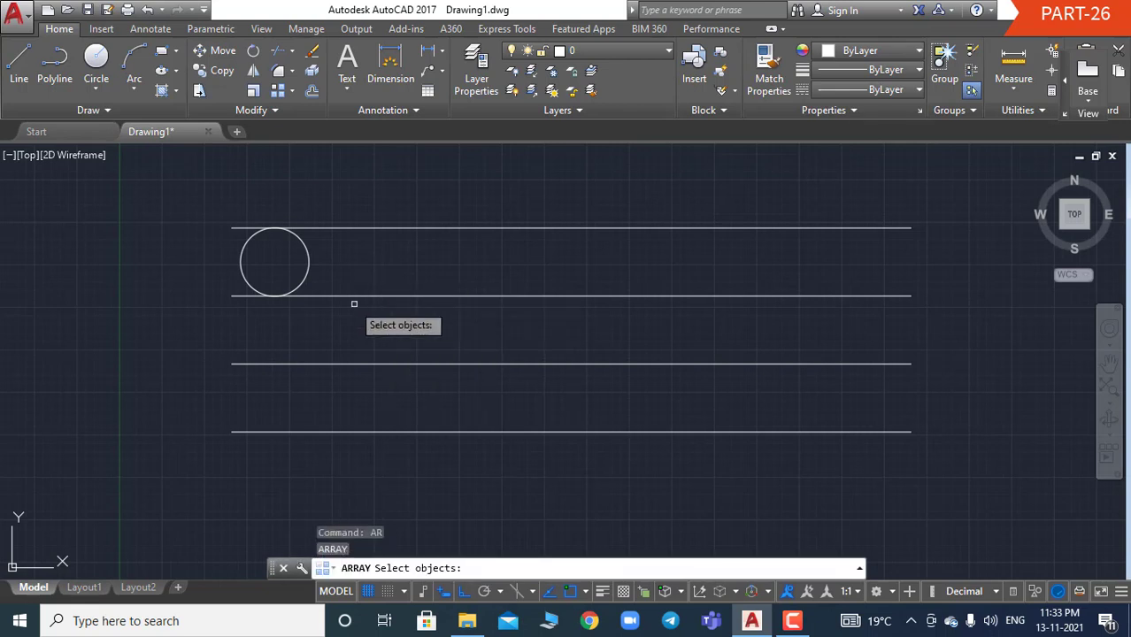
pyautogui.click(310, 254)
pyautogui.press('Return')
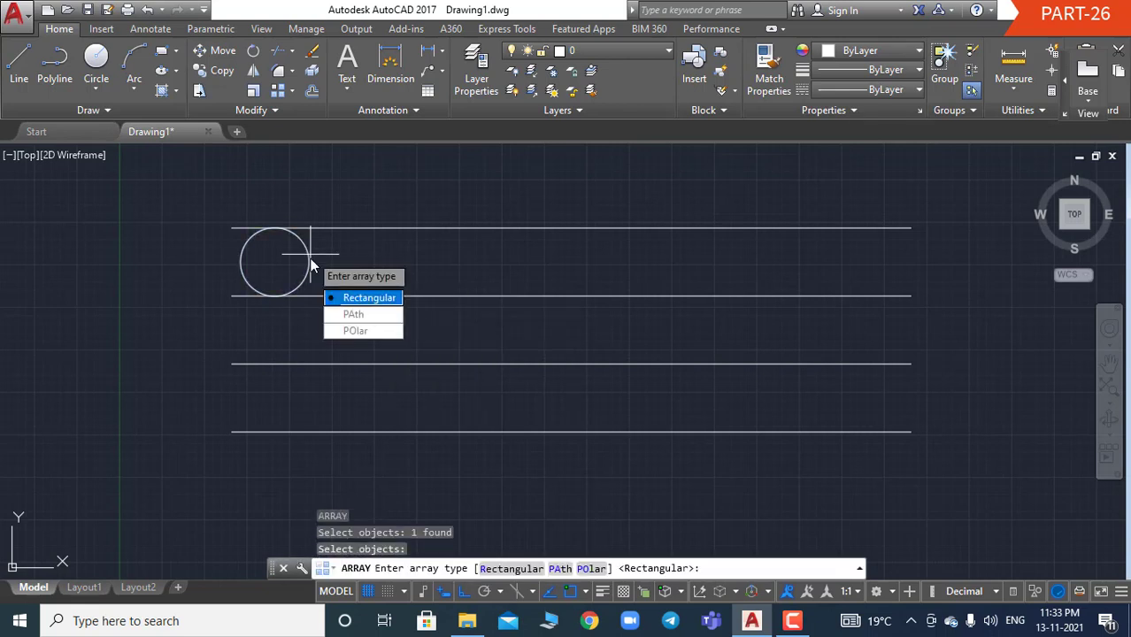
pyautogui.click(359, 296)
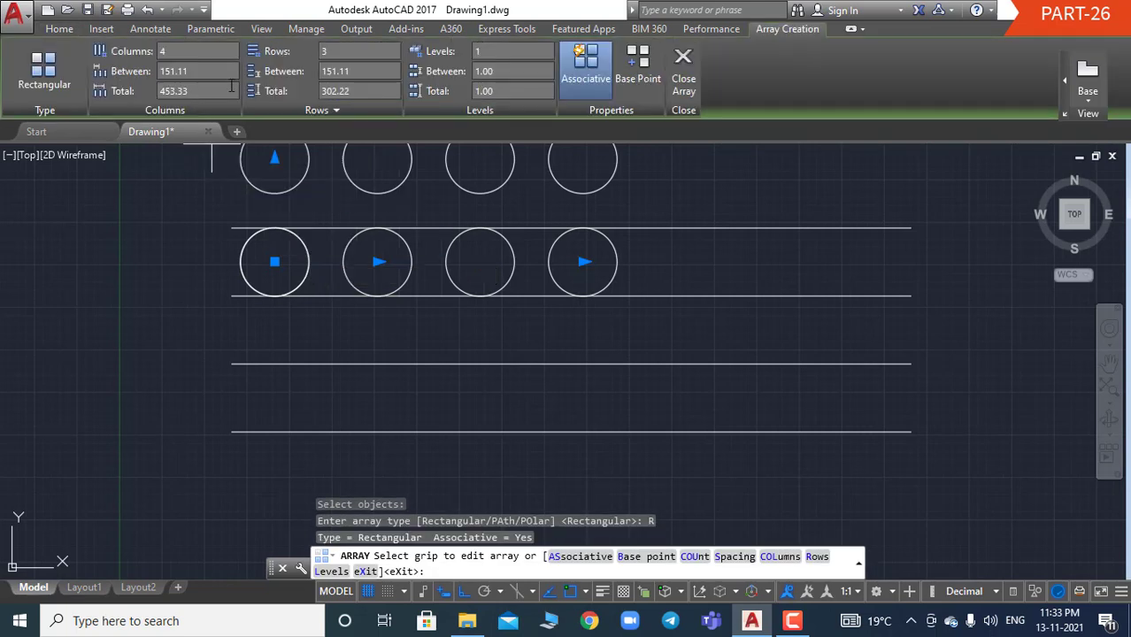
# Step: Set the array to 1 row and 6 columns, then close the array
pyautogui.click(322, 54)
pyautogui.write('1')
pyautogui.press('Return')
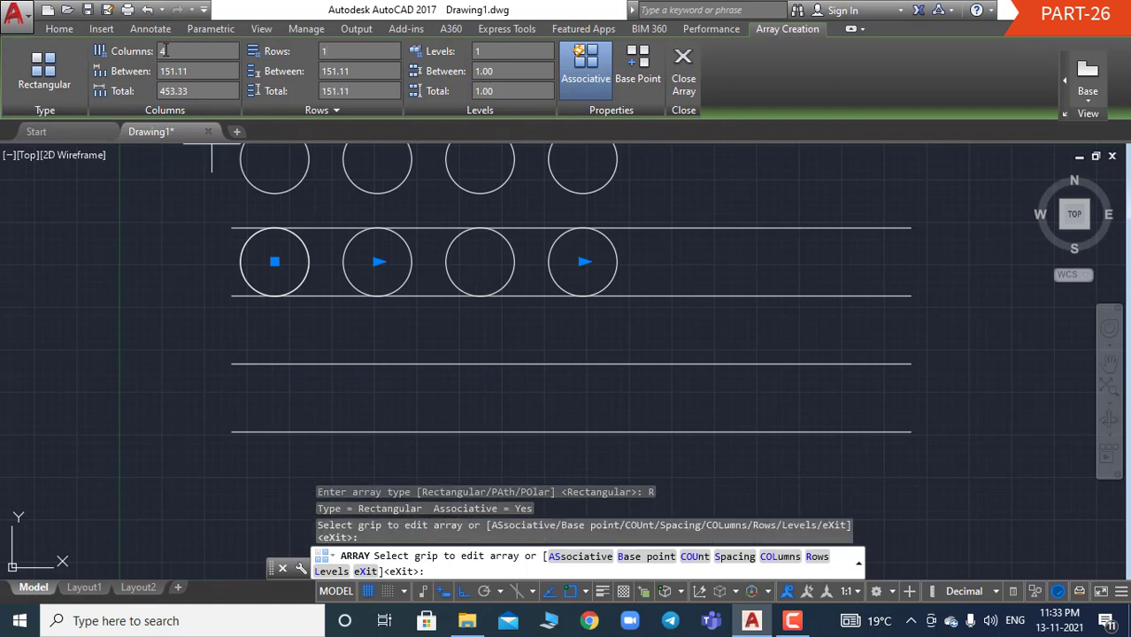
pyautogui.press('Return')
pyautogui.write('8')
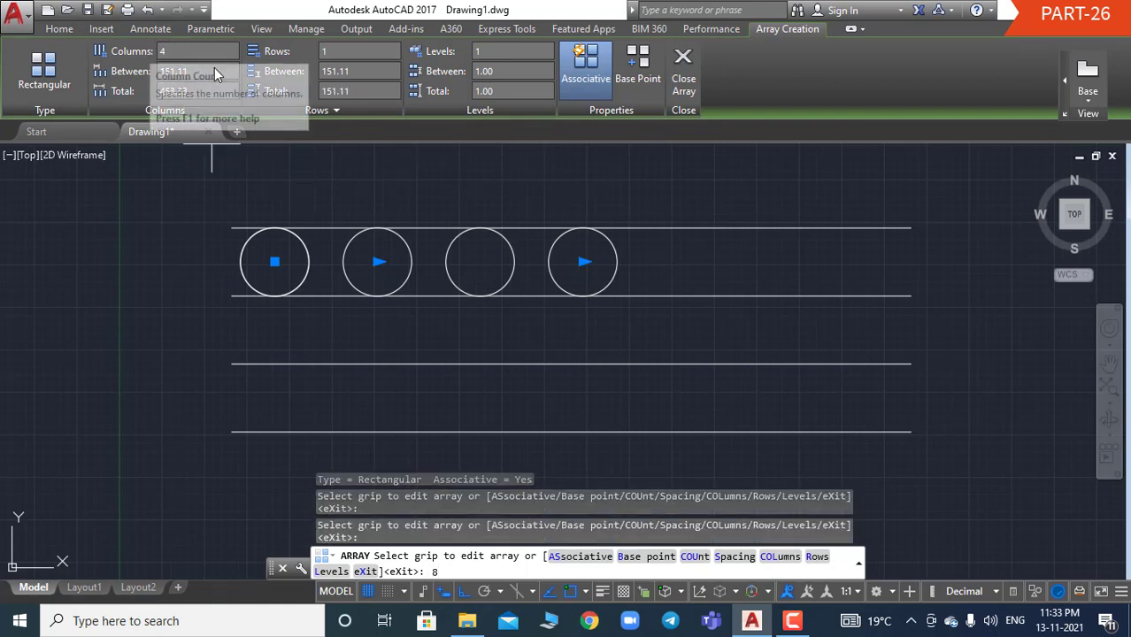
pyautogui.click(159, 55)
pyautogui.write('8')
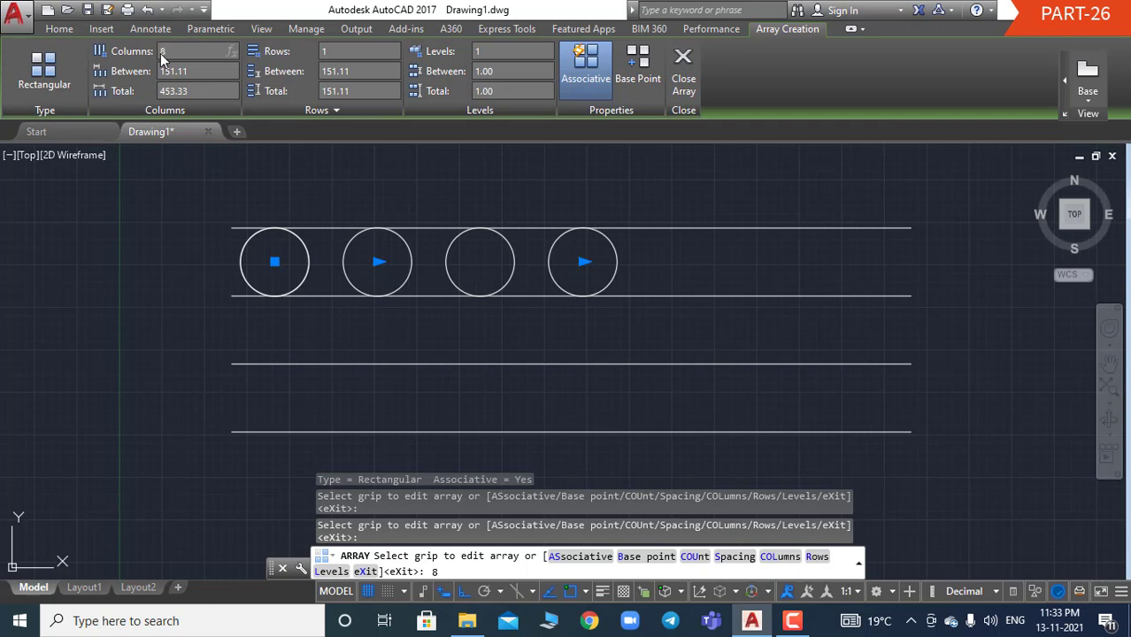
pyautogui.press('Return')
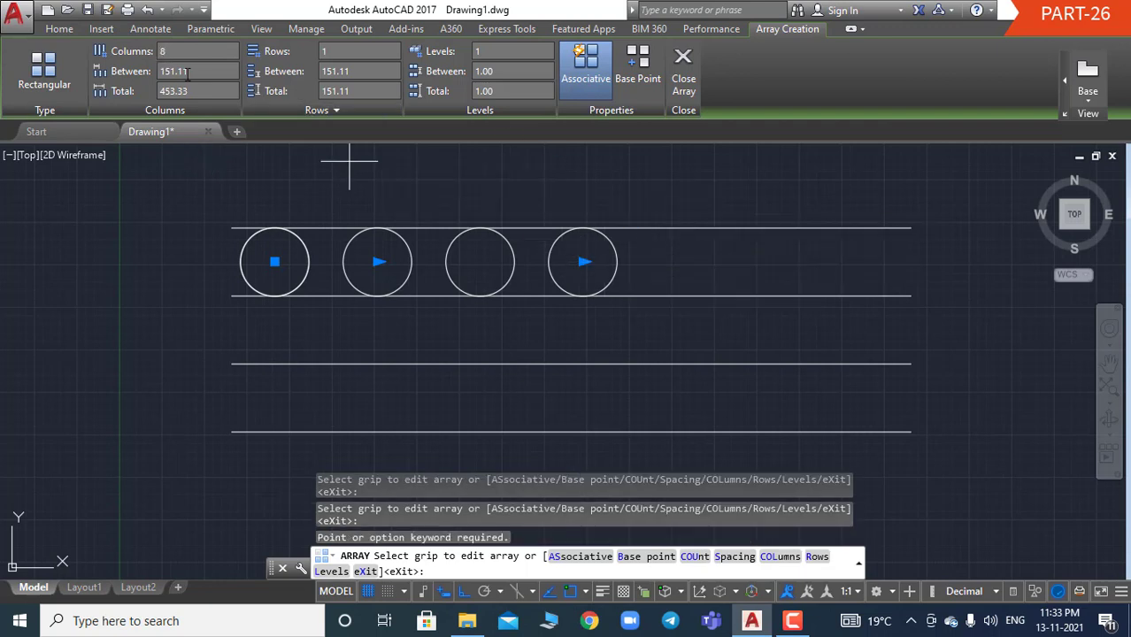
pyautogui.click(179, 56)
pyautogui.write('8')
pyautogui.press('Return')
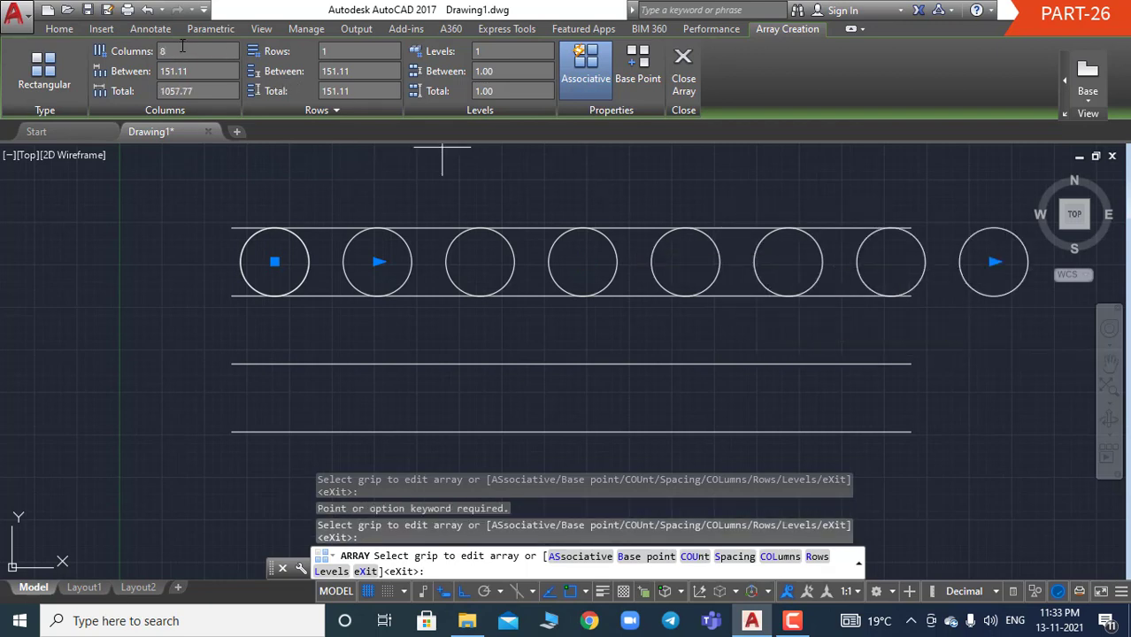
pyautogui.write('6')
pyautogui.press('Return')
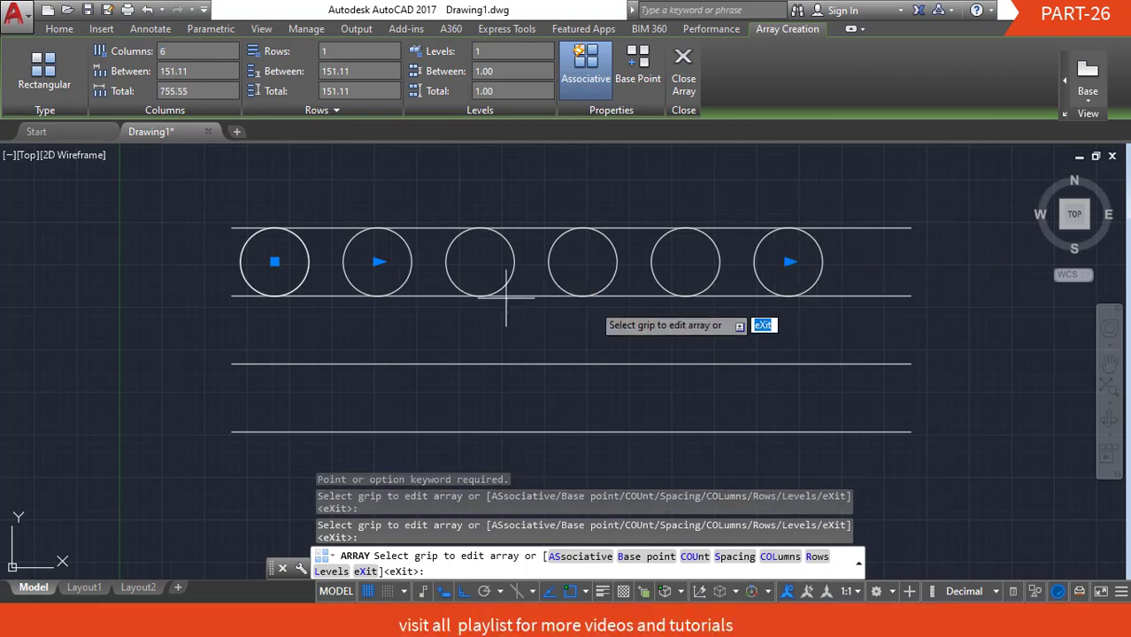
pyautogui.click(683, 71)
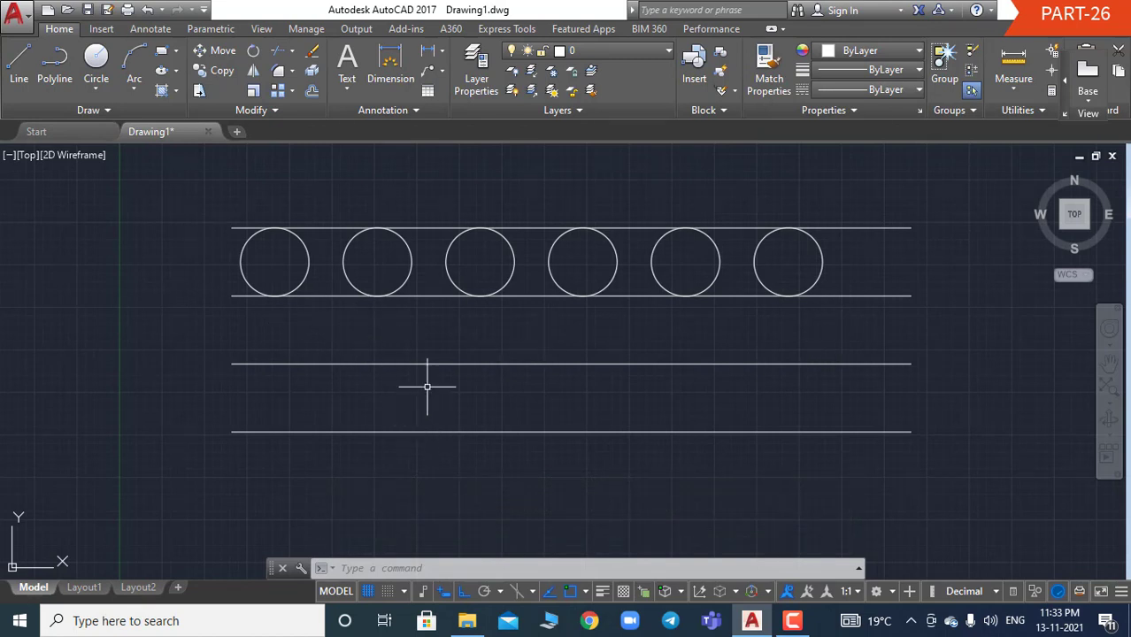
pyautogui.hotkey('ctrl', 'z')
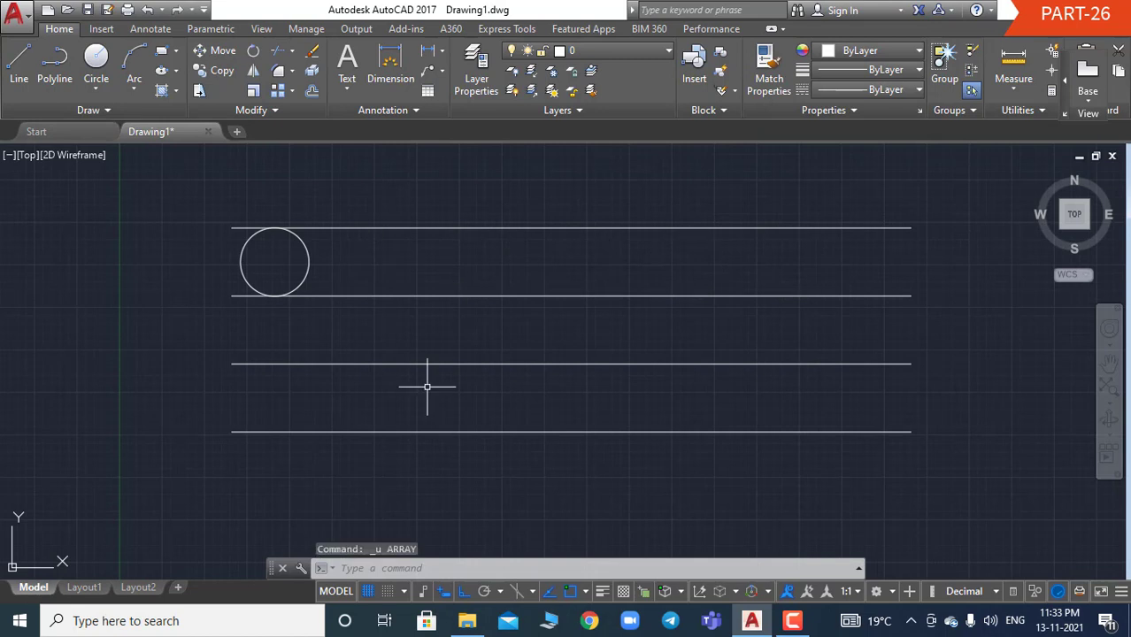
pyautogui.write('a')
pyautogui.press('Return')
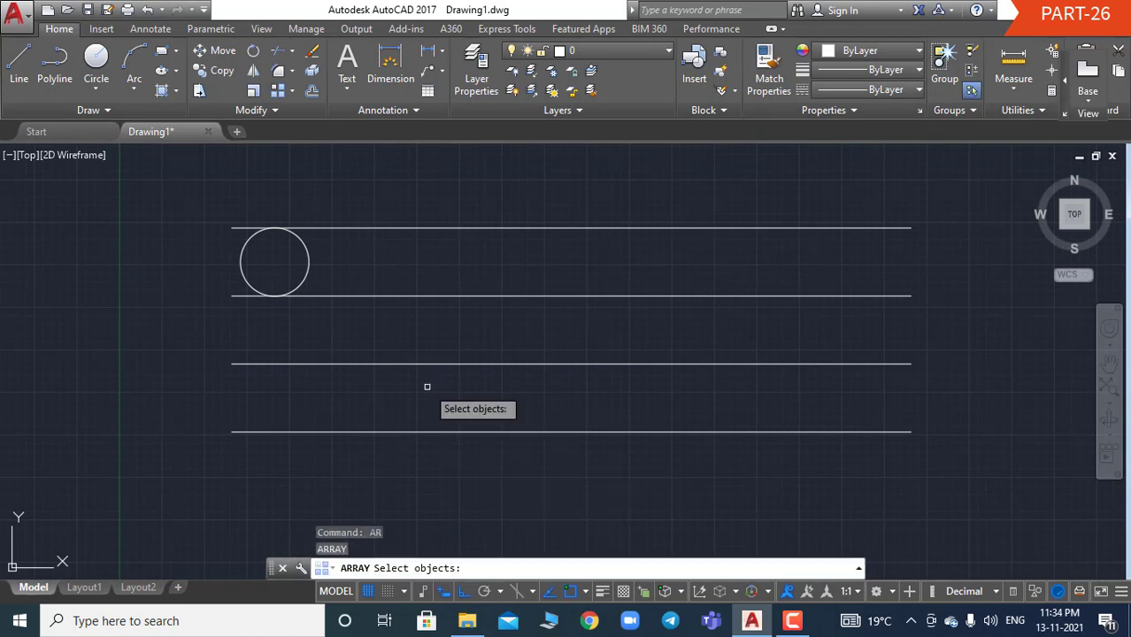
pyautogui.click(303, 239)
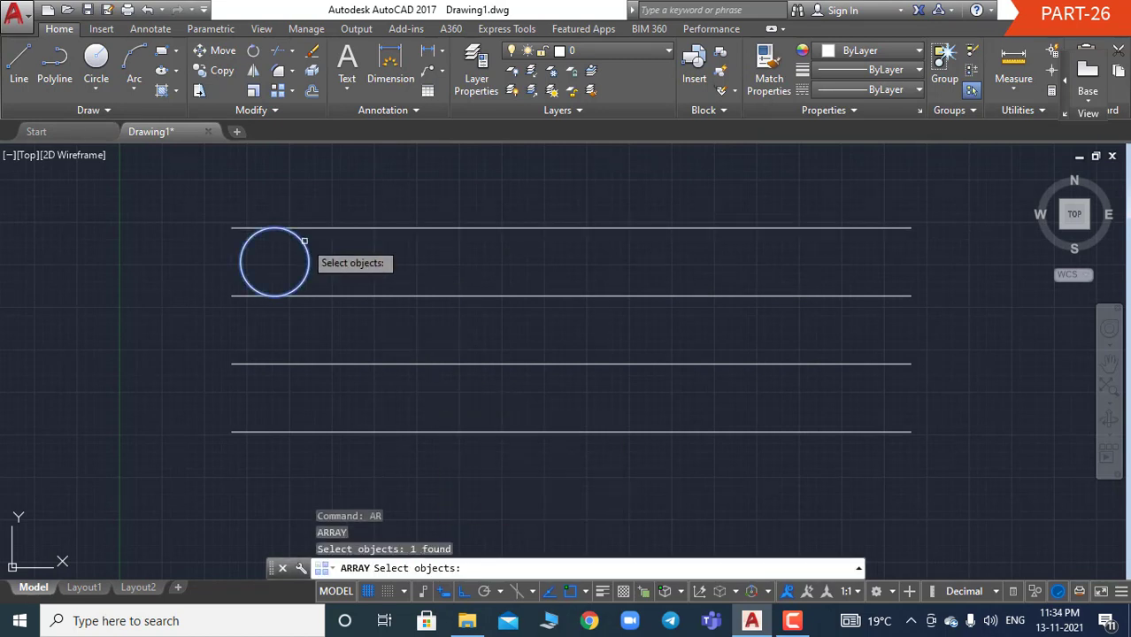
pyautogui.press('Return')
pyautogui.click(360, 283)
pyautogui.write('R')
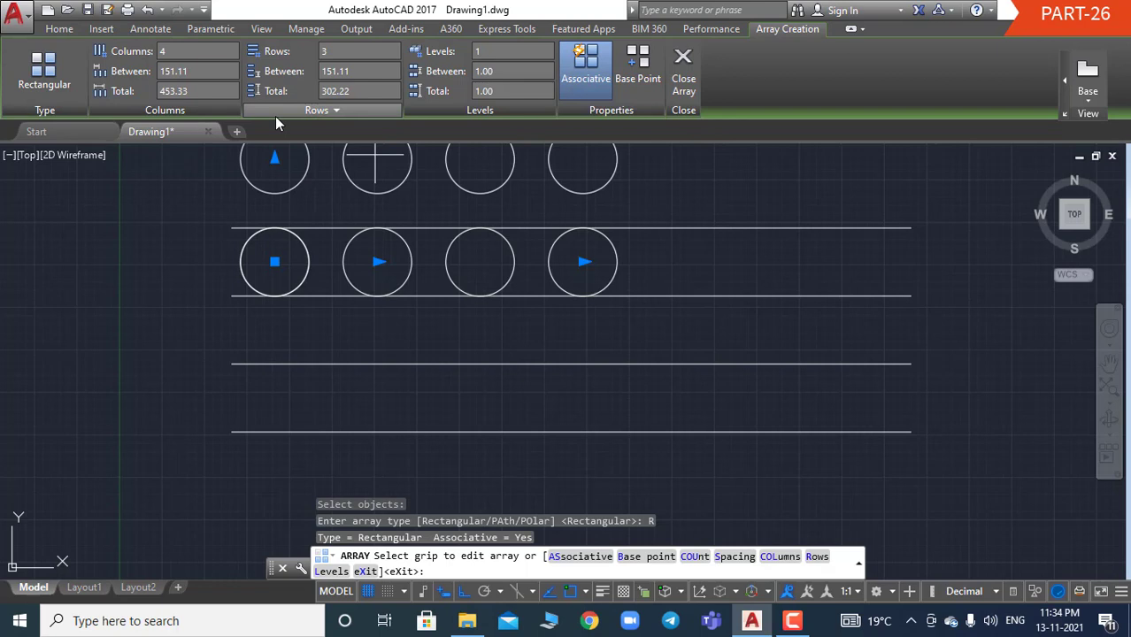
pyautogui.click(341, 55)
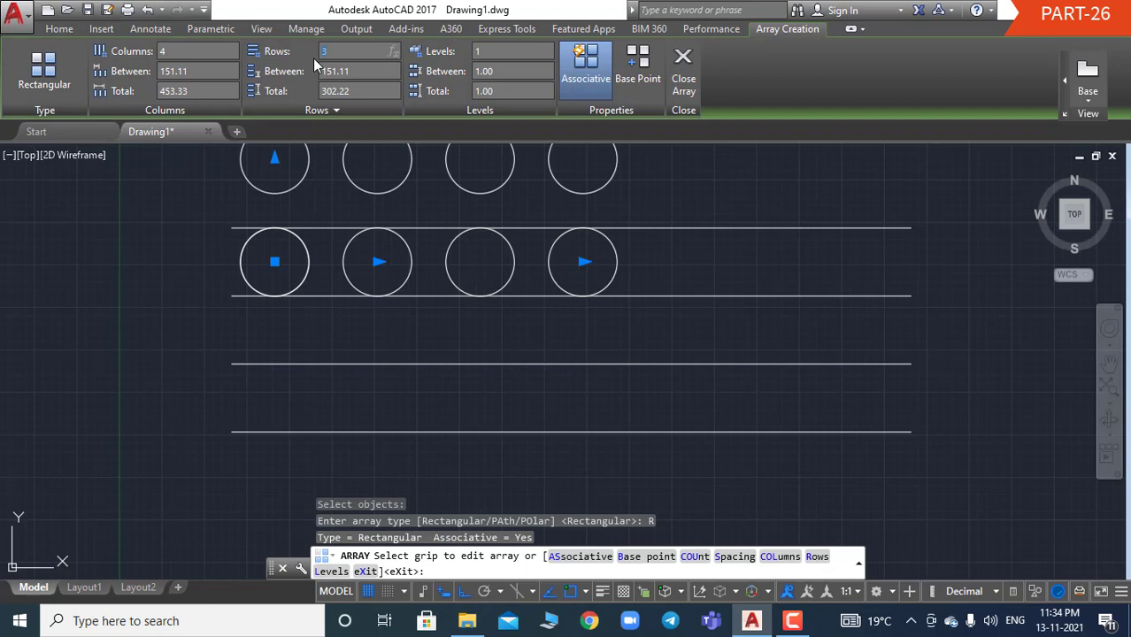
pyautogui.press('Return')
pyautogui.click(164, 51)
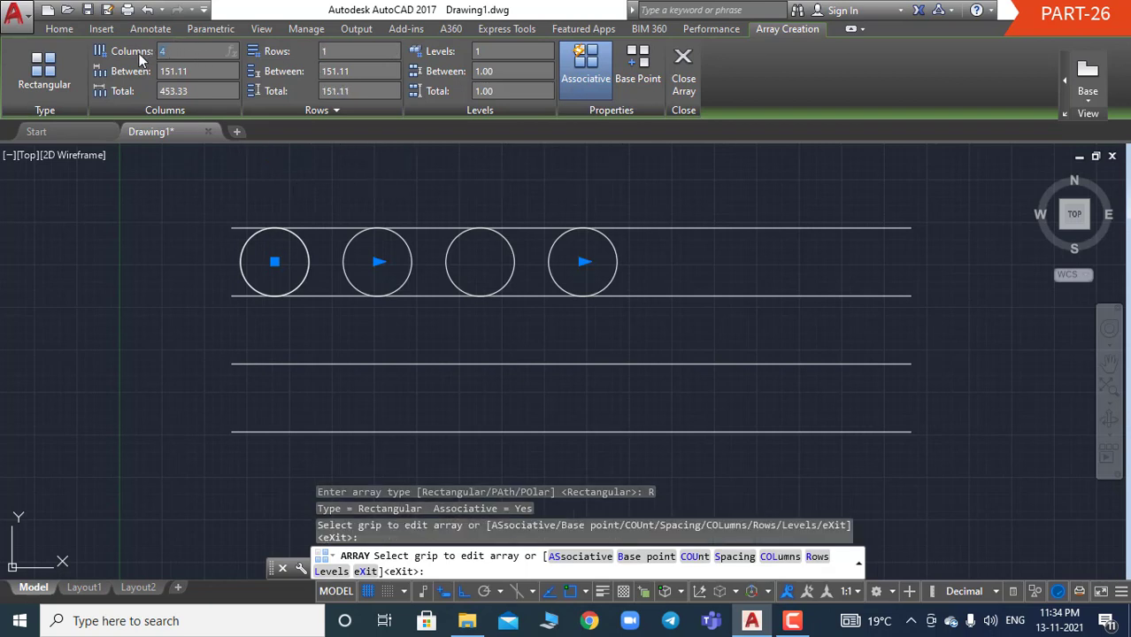
pyautogui.write('6')
pyautogui.press('Return')
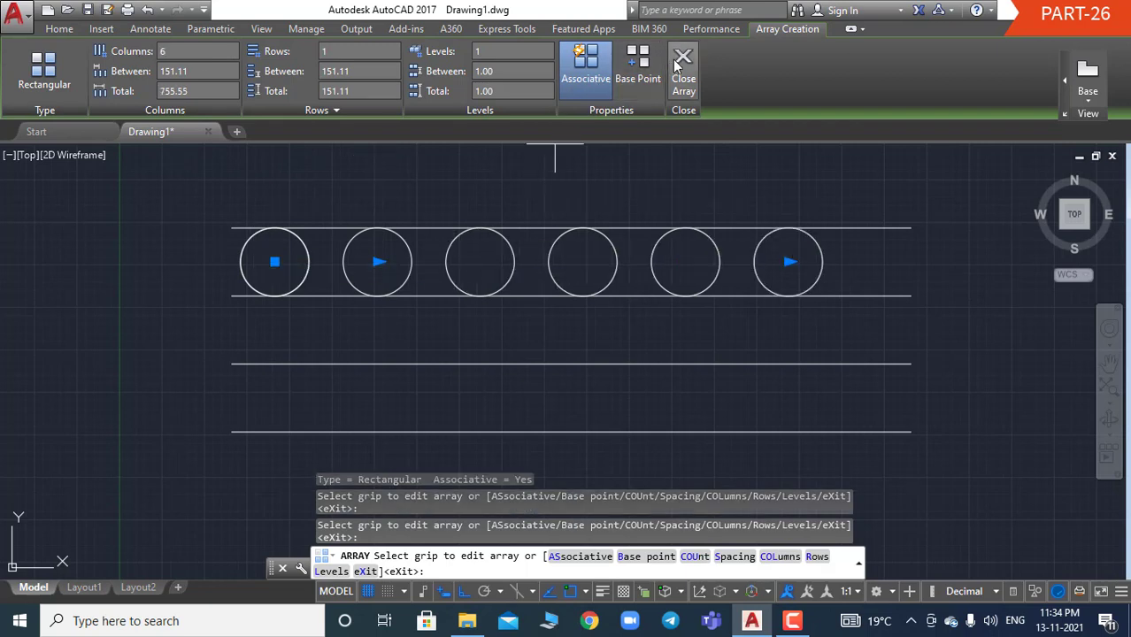
pyautogui.click(677, 64)
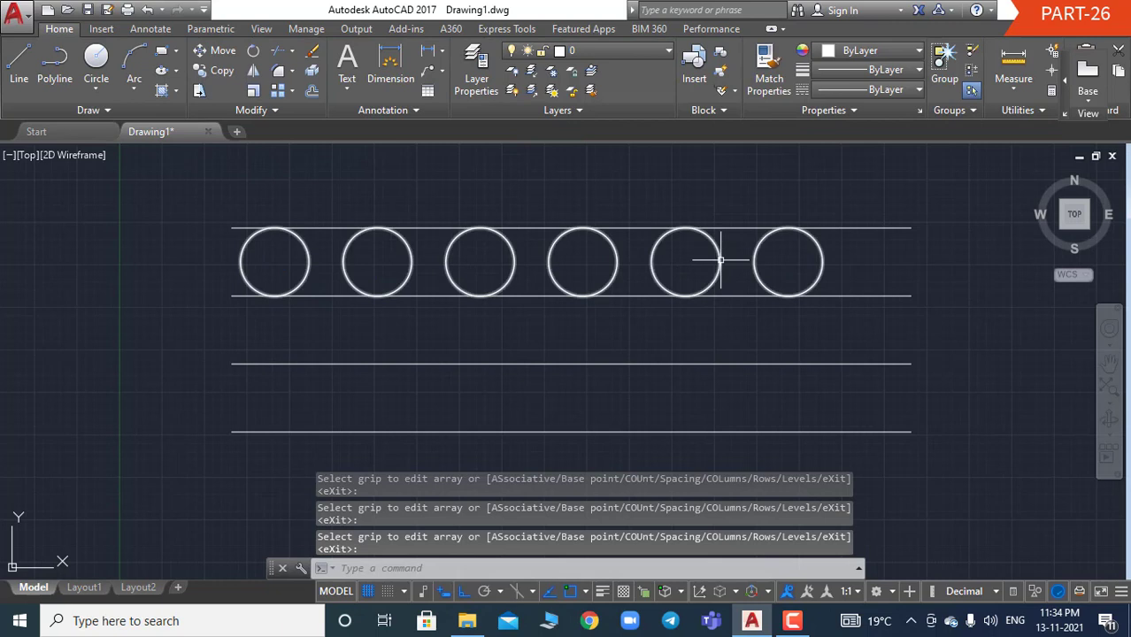
# Step: Copy the six-circle row into the middle and bottom bands of the grid
pyautogui.write('co')
pyautogui.press('Return')
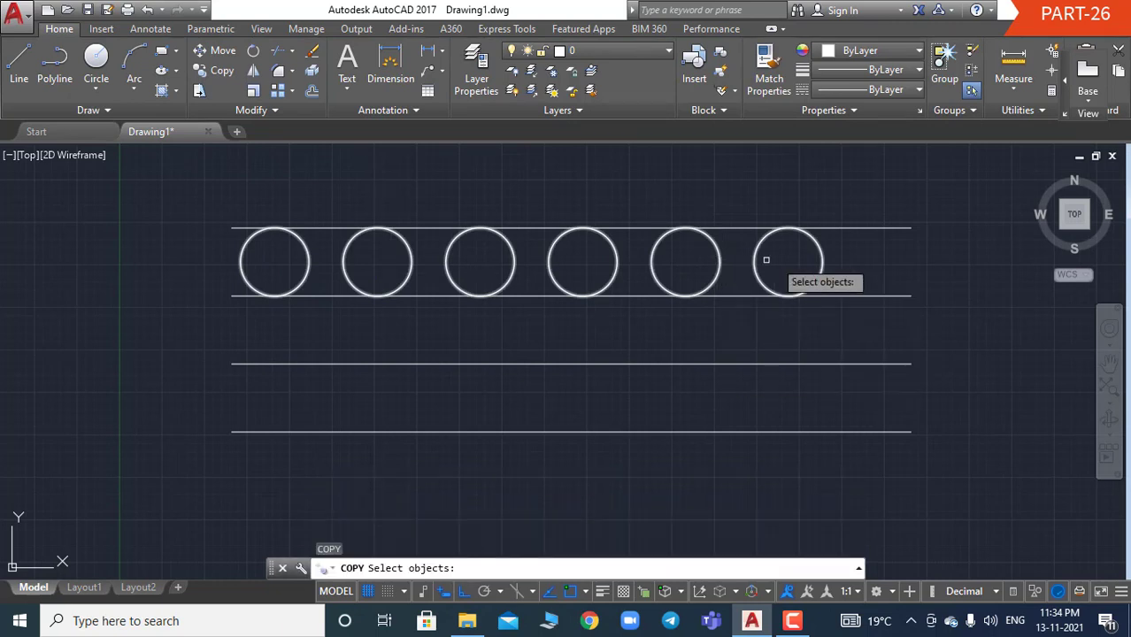
pyautogui.click(851, 260)
pyautogui.click(242, 249)
pyautogui.press('Return')
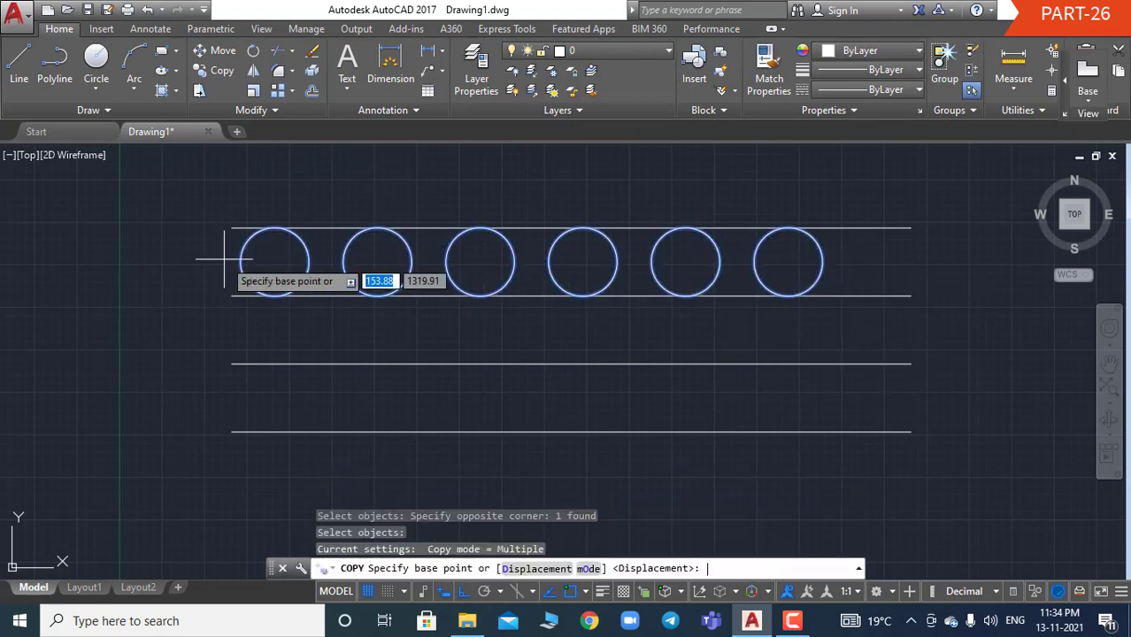
pyautogui.click(480, 261)
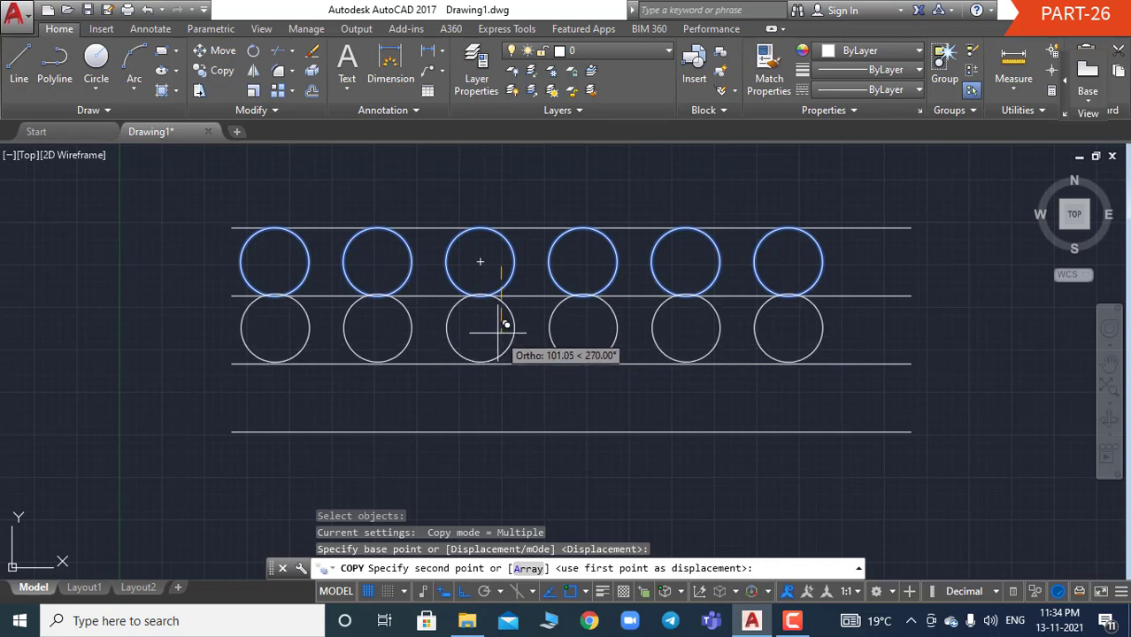
pyautogui.click(499, 336)
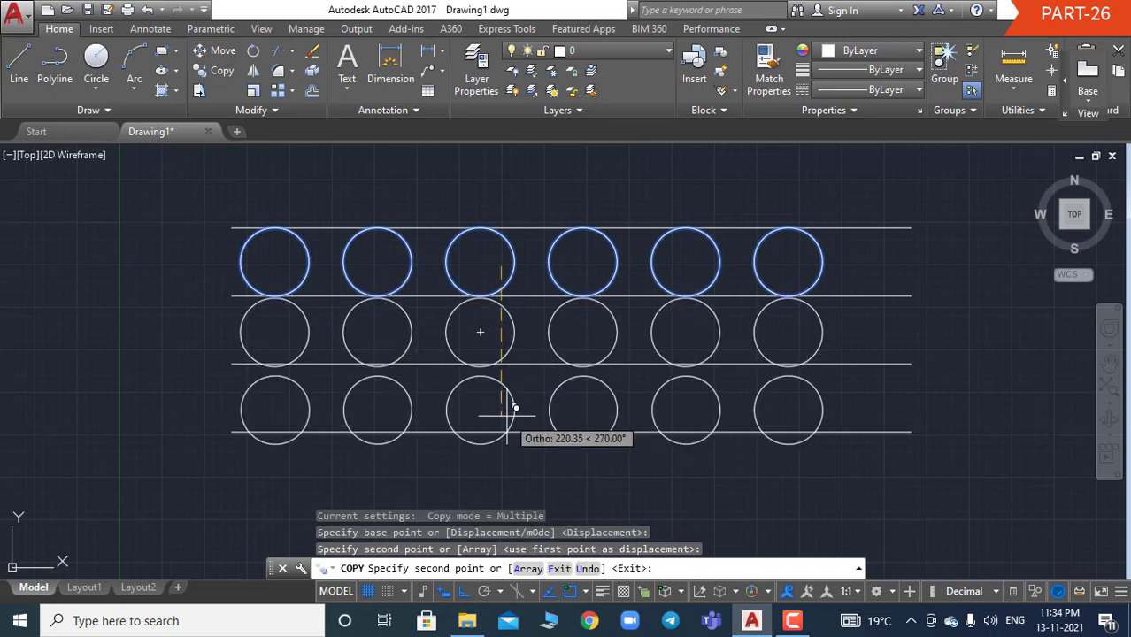
pyautogui.click(512, 397)
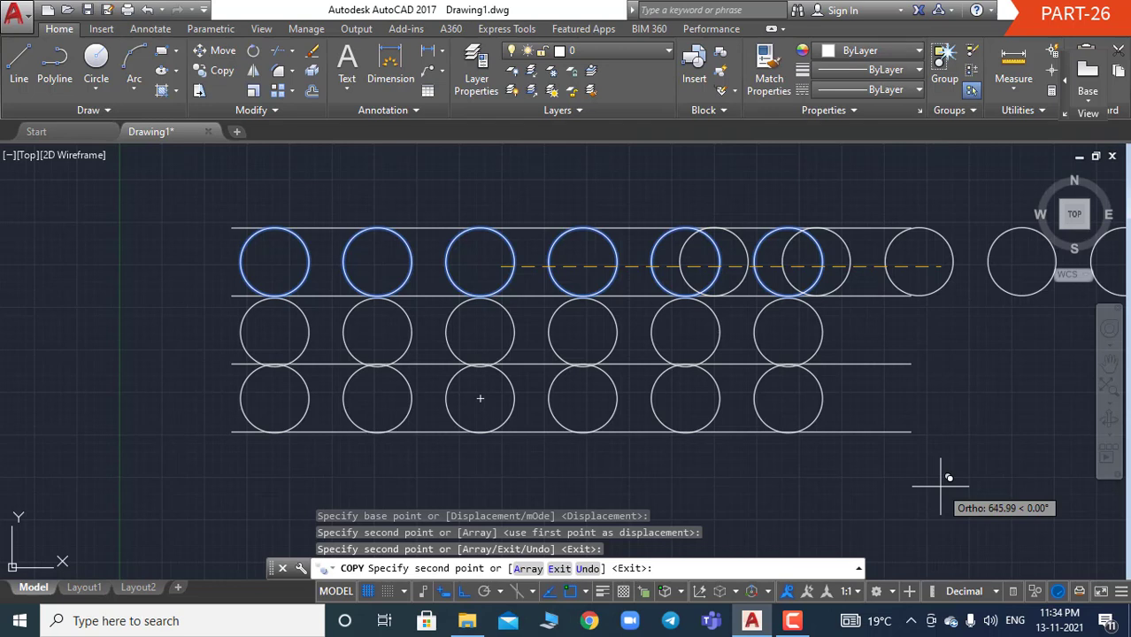
pyautogui.press('Escape')
pyautogui.press('Escape')
pyautogui.press('Escape')
pyautogui.press('Escape')
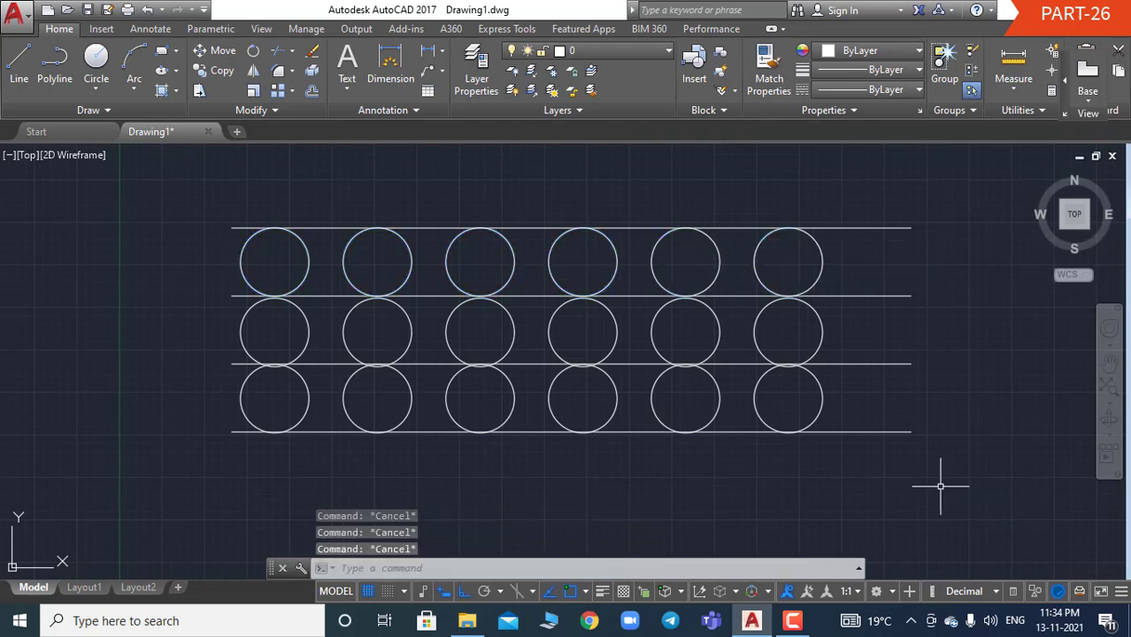
# Step: Draw a small rectangle below the left end of the circle grid
pyautogui.write('rec')
pyautogui.press('Return')
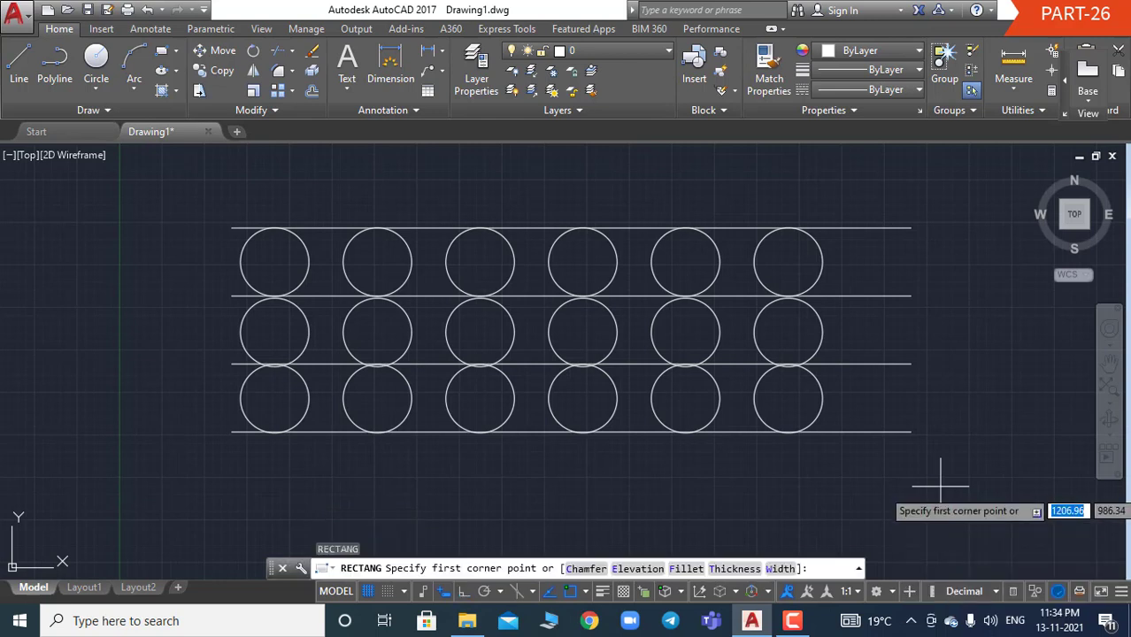
pyautogui.click(342, 450)
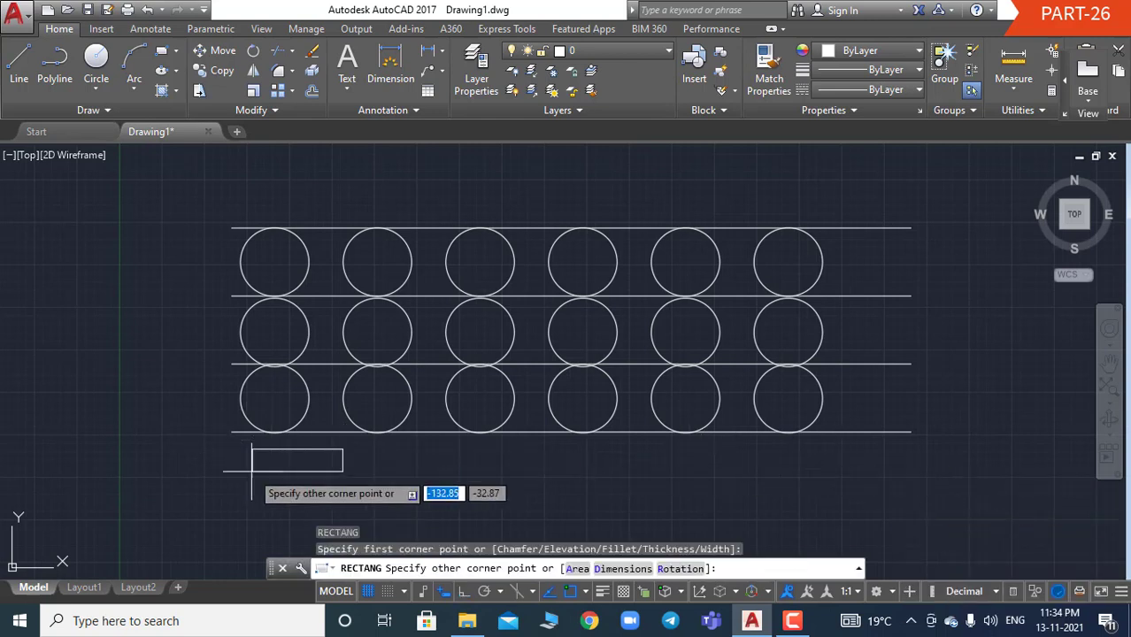
pyautogui.click(234, 481)
pyautogui.press('Escape')
pyautogui.press('Escape')
pyautogui.press('Escape')
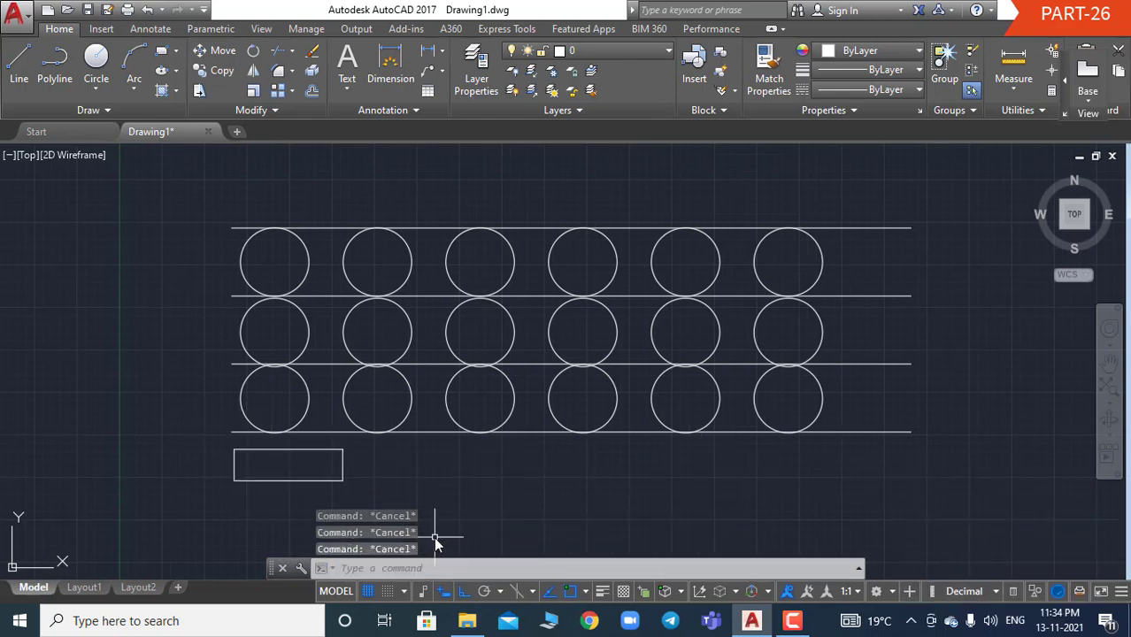
# Step: Copy the rectangle repeatedly along the bottom edge of the circle grid
pyautogui.write('co')
pyautogui.press('Return')
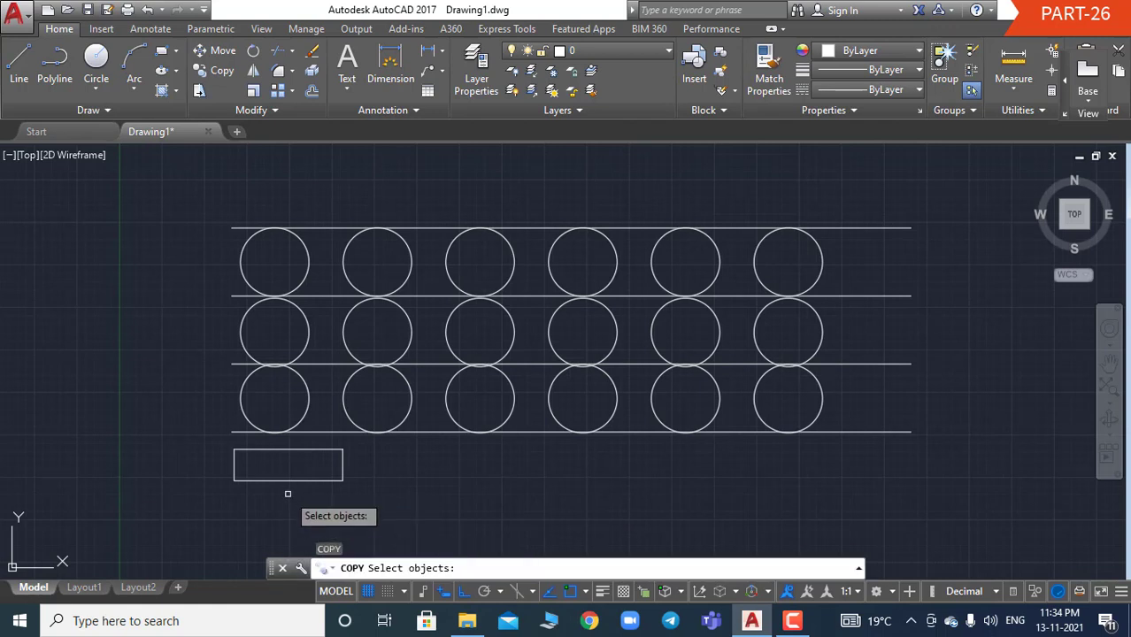
pyautogui.click(287, 481)
pyautogui.press('Return')
pyautogui.click(288, 465)
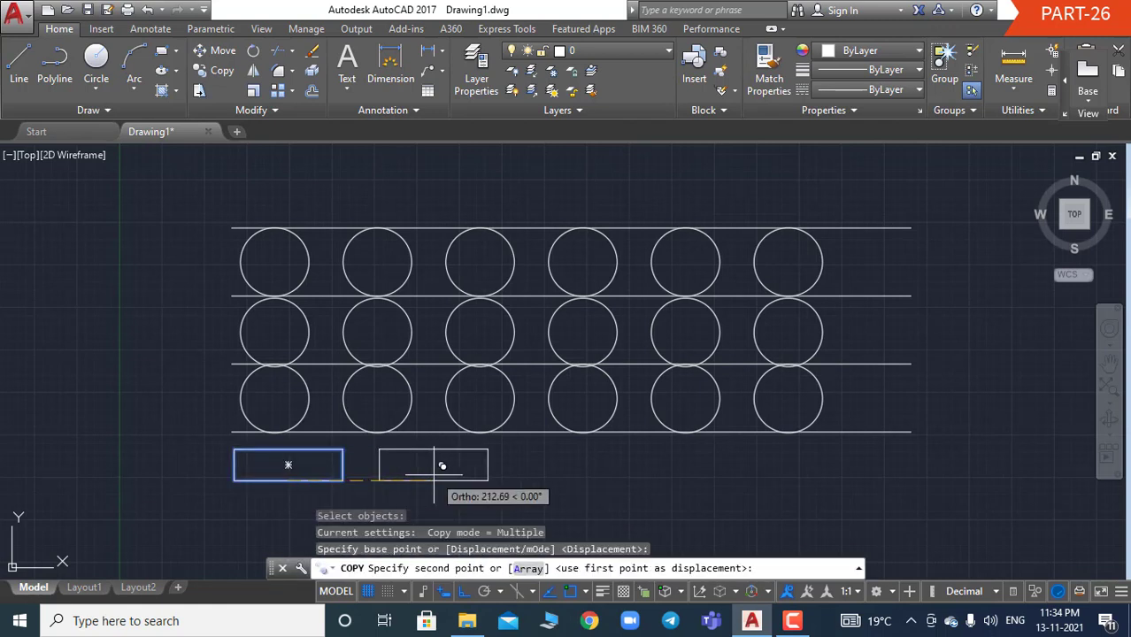
pyautogui.click(433, 465)
pyautogui.click(567, 464)
pyautogui.click(720, 464)
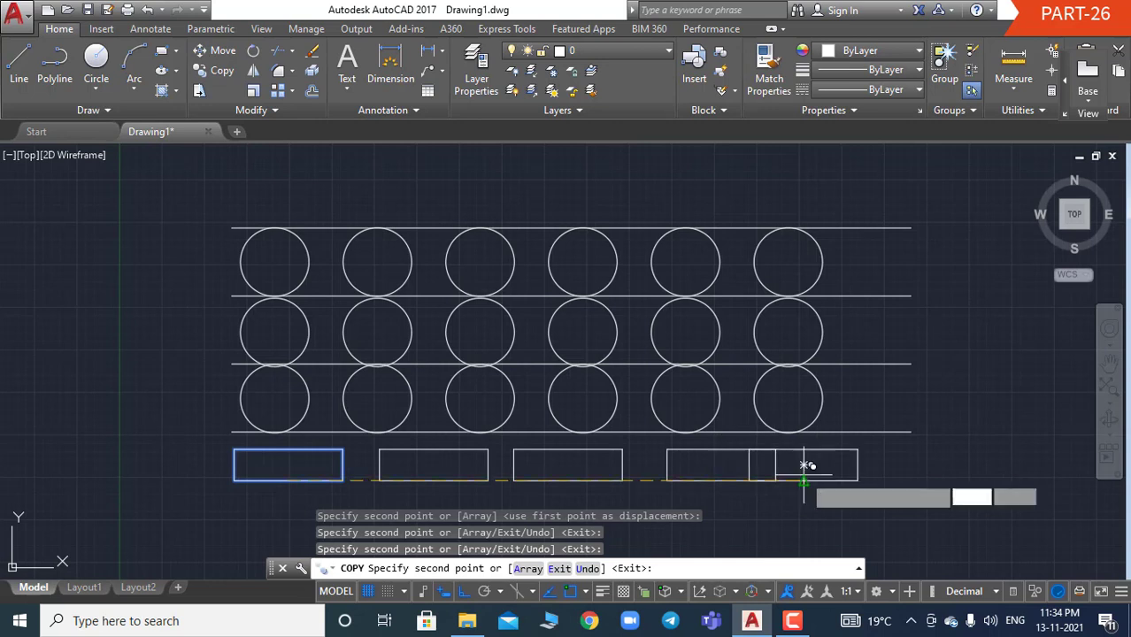
pyautogui.click(803, 467)
pyautogui.click(929, 467)
pyautogui.click(917, 394)
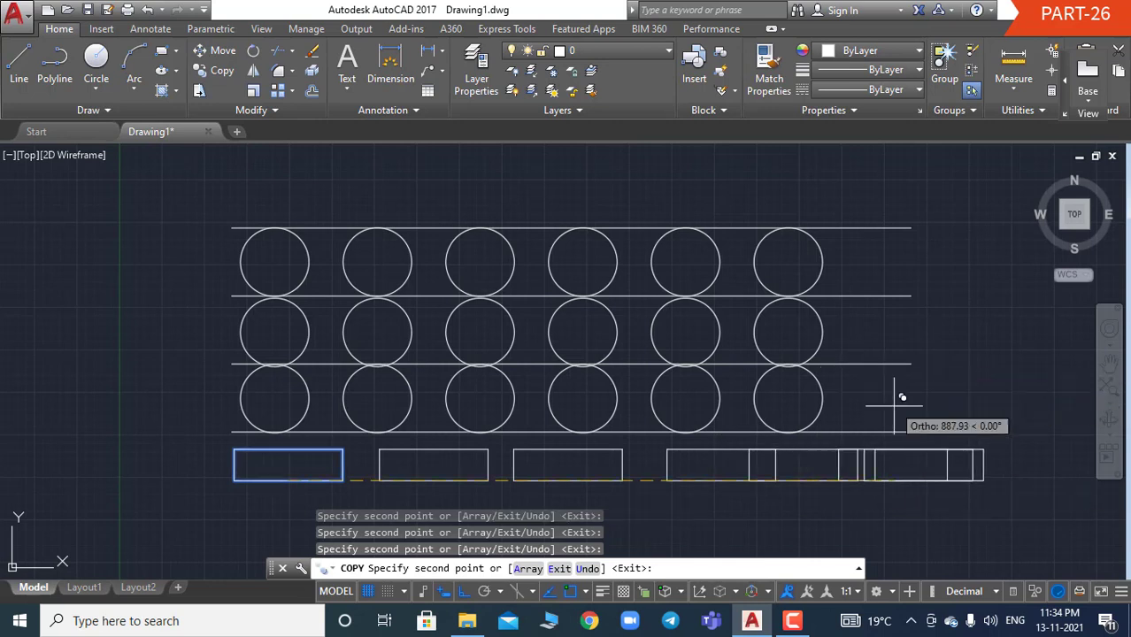
# Step: With Ortho off, place more rectangle copies along the right, top and left sides
pyautogui.press('F8')
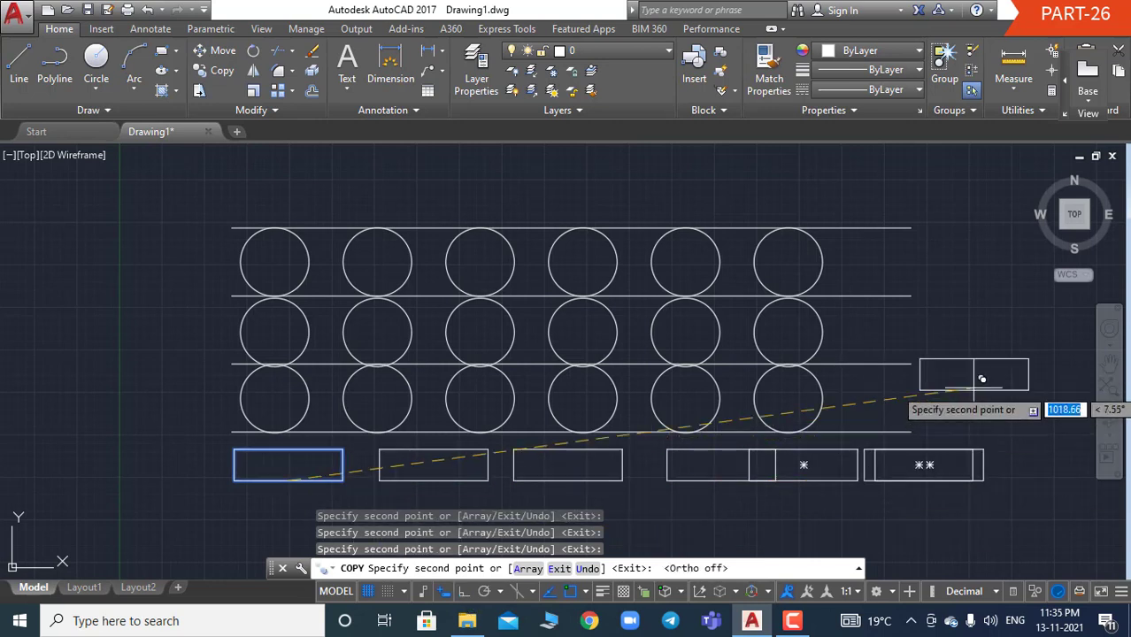
pyautogui.click(976, 358)
pyautogui.click(976, 284)
pyautogui.click(982, 207)
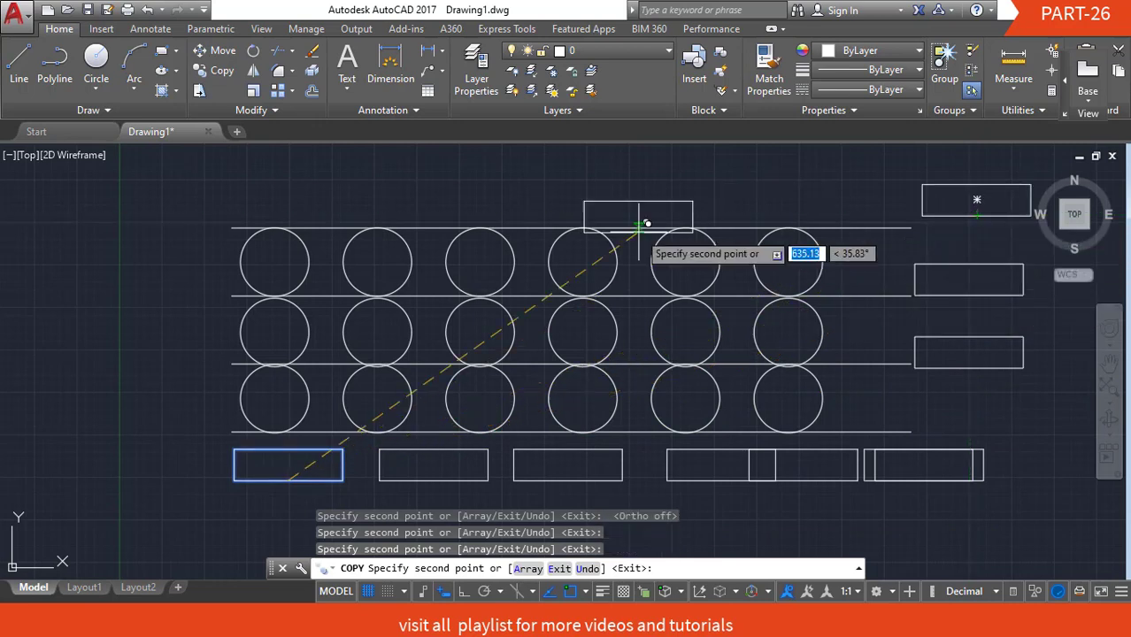
pyautogui.click(639, 218)
pyautogui.click(446, 219)
pyautogui.click(200, 209)
pyautogui.click(201, 291)
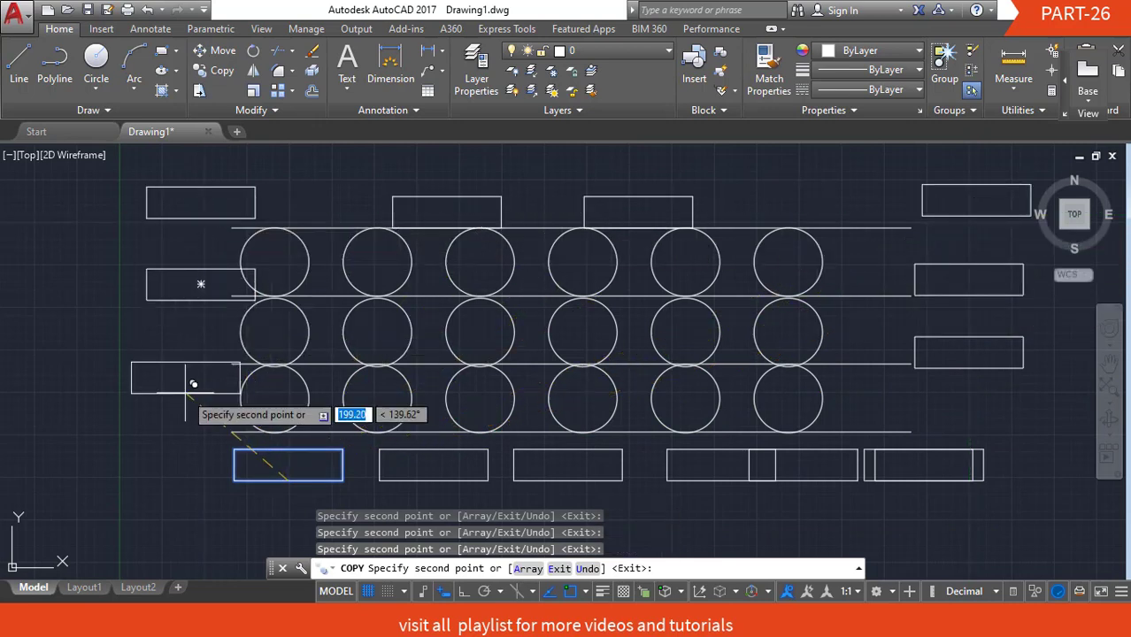
pyautogui.click(192, 384)
pyautogui.click(177, 469)
pyautogui.click(335, 193)
pyautogui.click(574, 193)
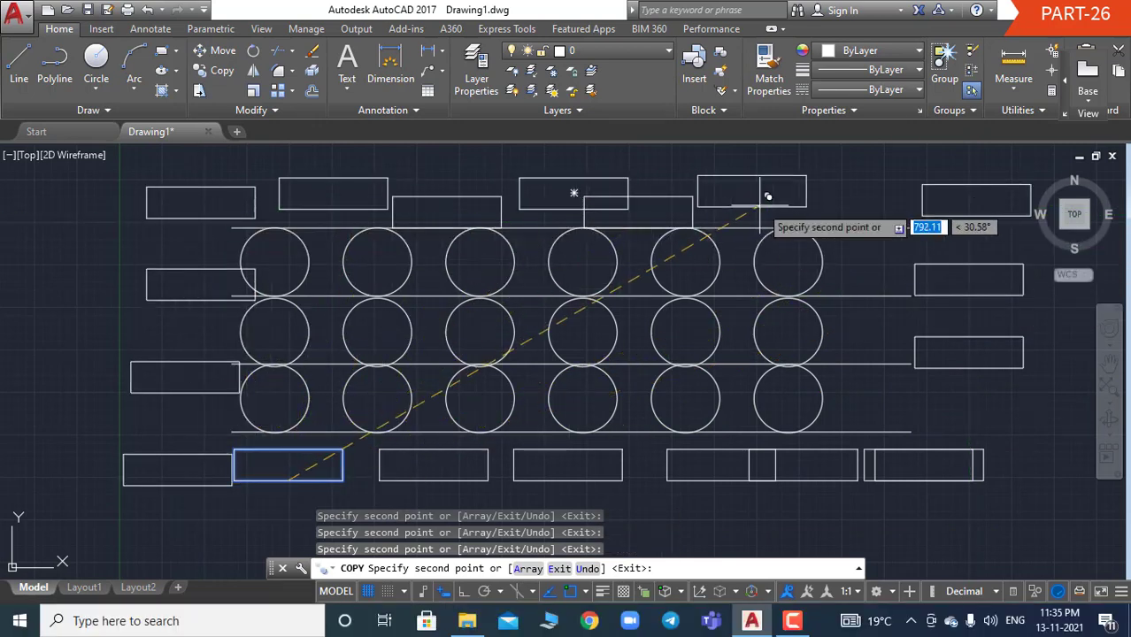
pyautogui.click(775, 196)
pyautogui.click(926, 206)
pyautogui.click(902, 300)
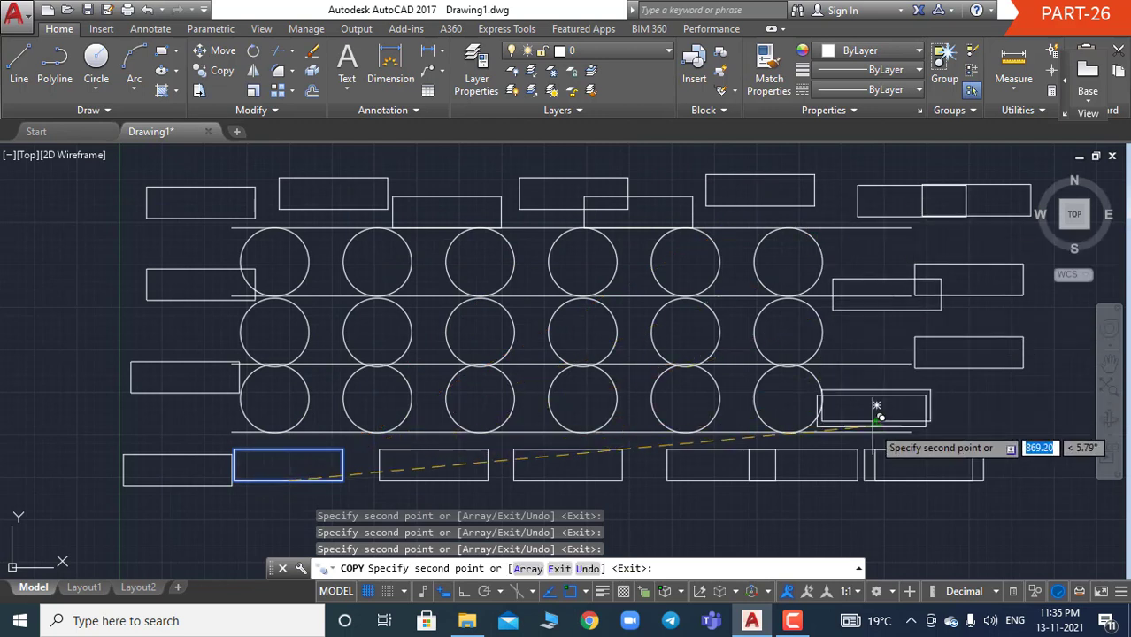
pyautogui.press('Escape')
pyautogui.press('Escape')
pyautogui.press('Escape')
pyautogui.press('Escape')
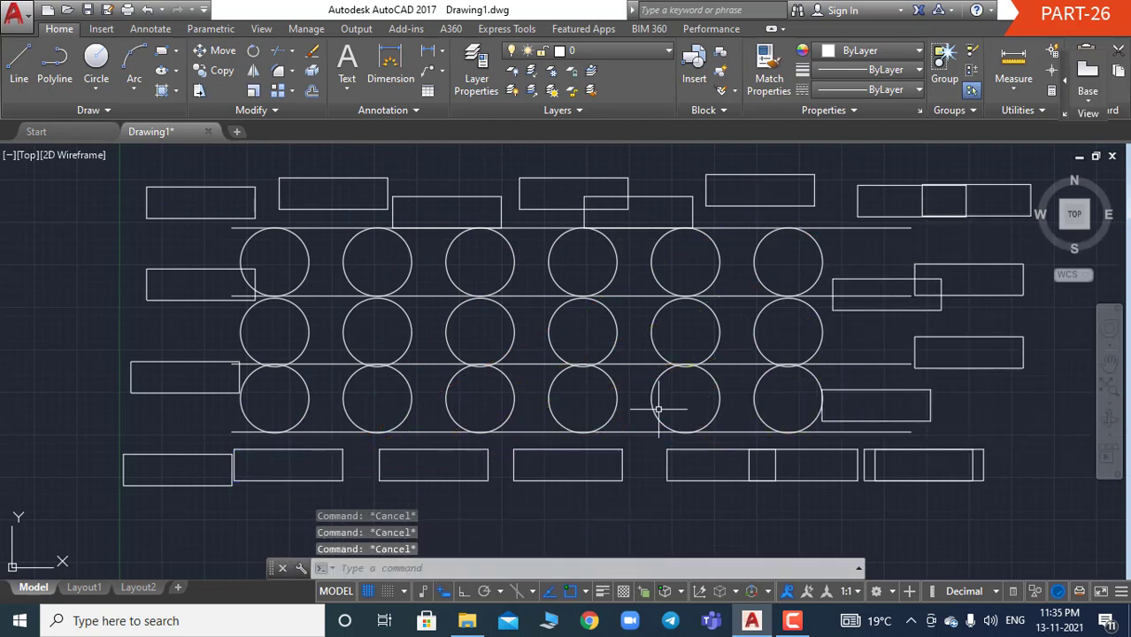
# Step: Zoom out to show the whole drawing and open the application menu's print options
pyautogui.scroll(-1, 657, 409)
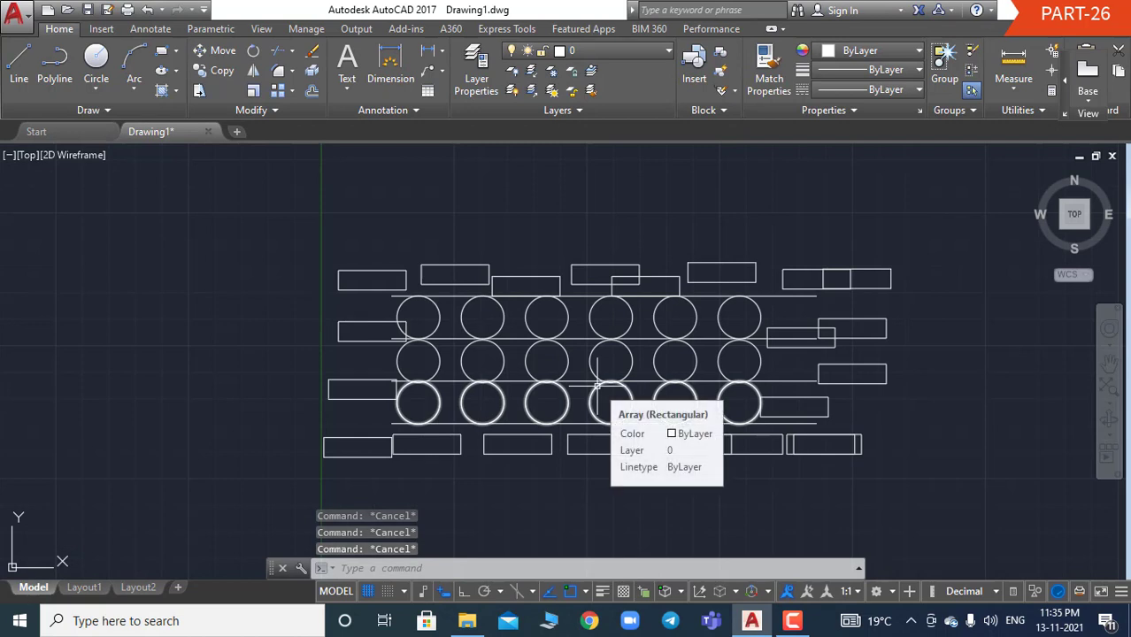
pyautogui.click(505, 240)
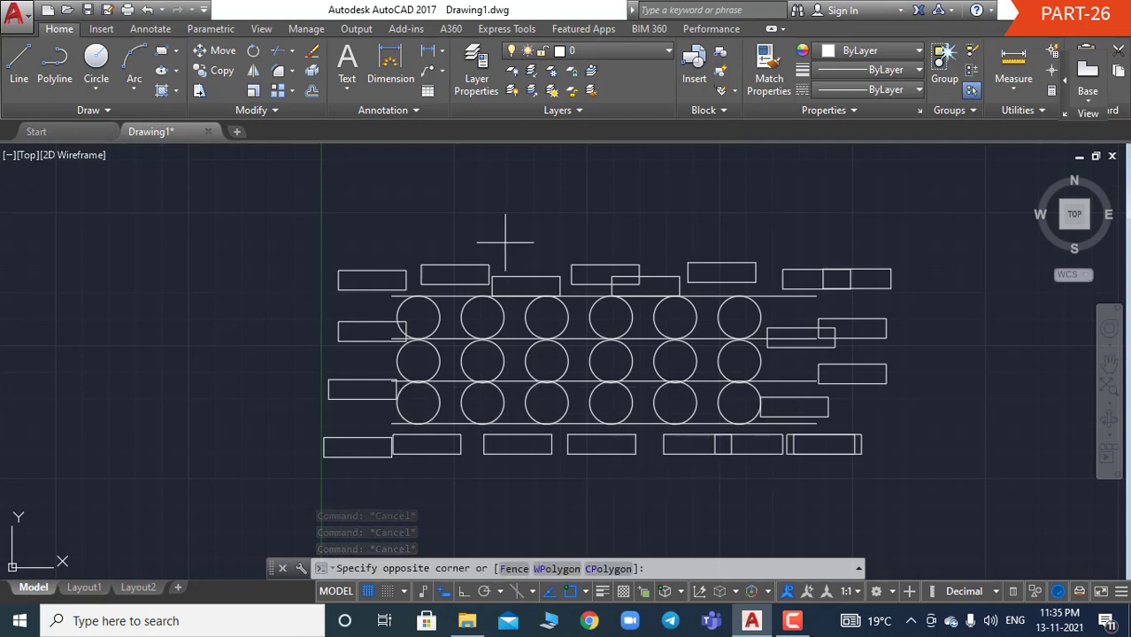
pyautogui.press('Escape')
pyautogui.press('Escape')
pyautogui.press('Escape')
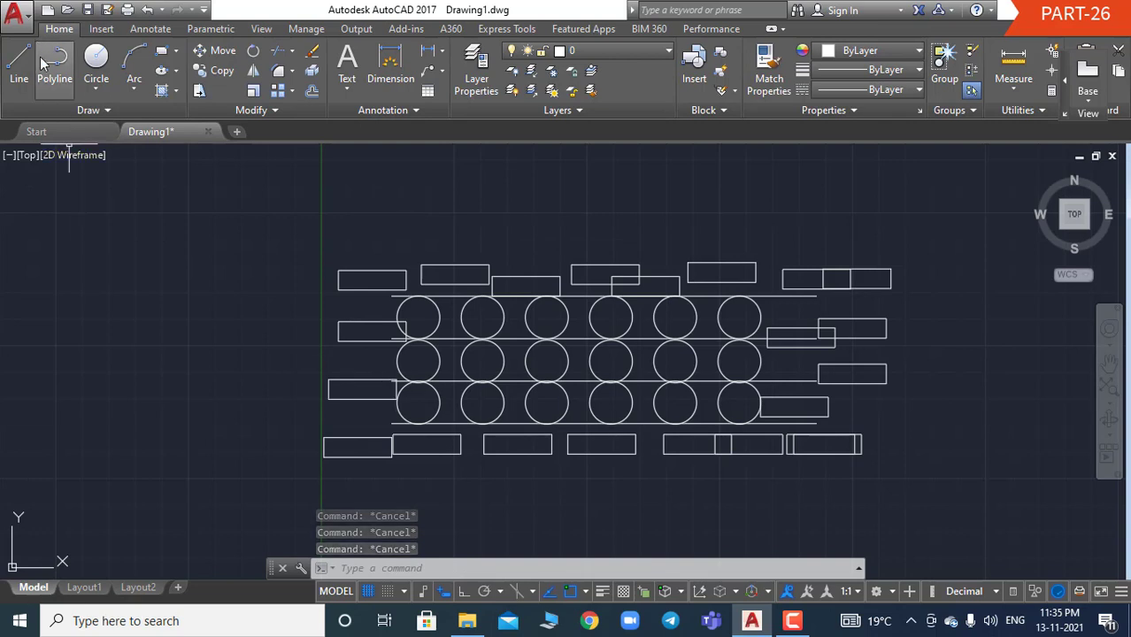
pyautogui.click(16, 15)
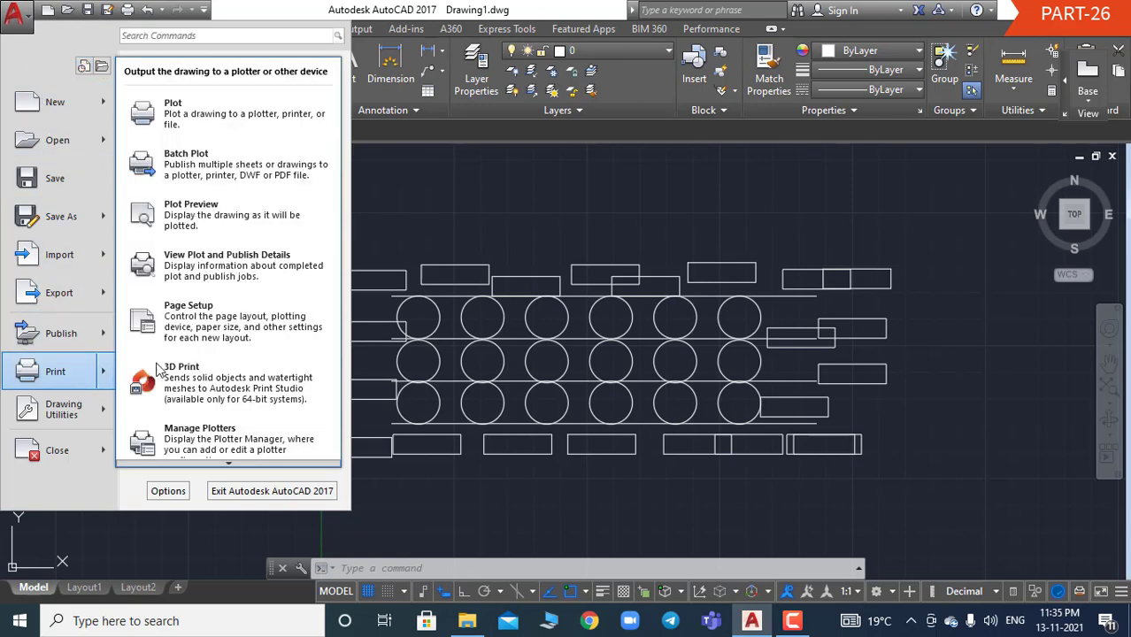
pyautogui.moveTo(55, 371)
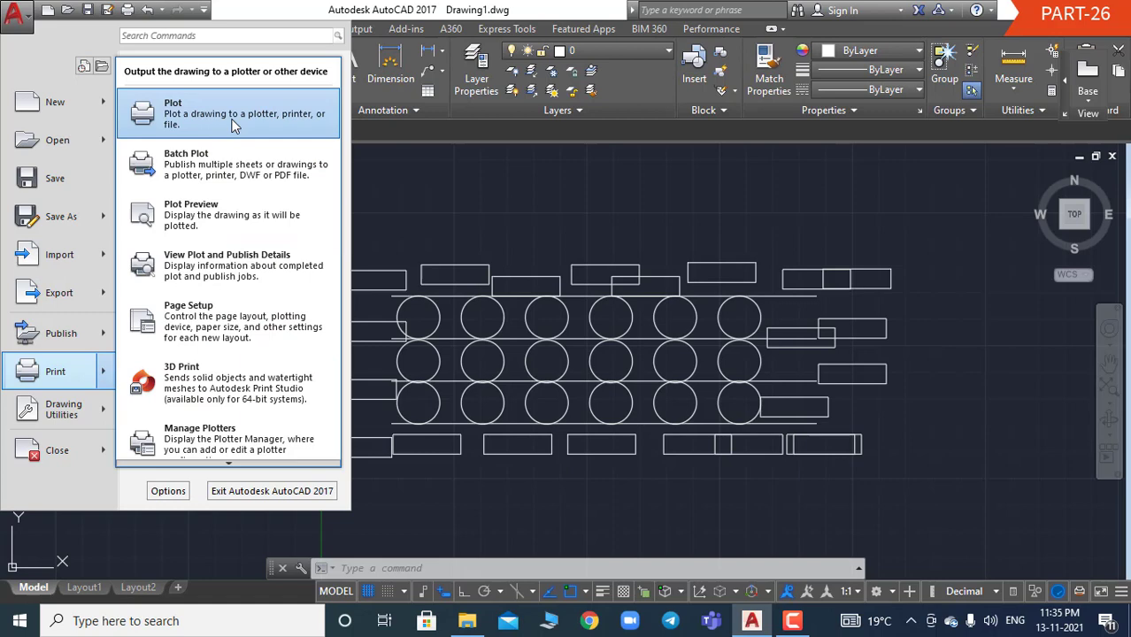
# Step: Open the Plot - Model dialog, keep page setup <None>, and list the available printers
pyautogui.click(235, 125)
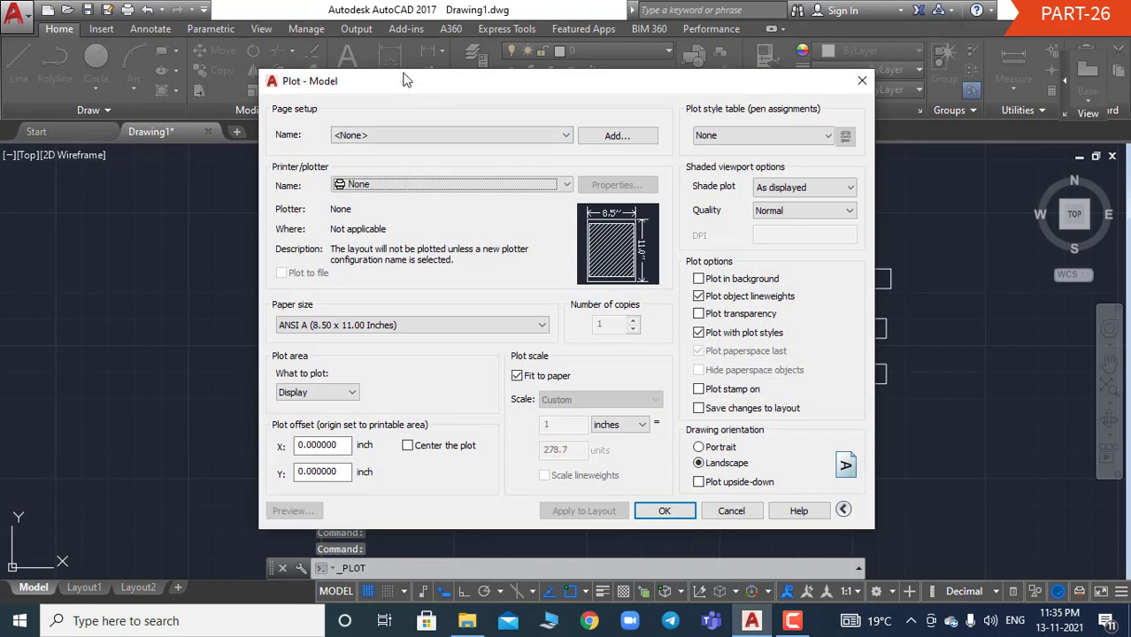
pyautogui.moveTo(405, 92); pyautogui.dragTo(405, 69)
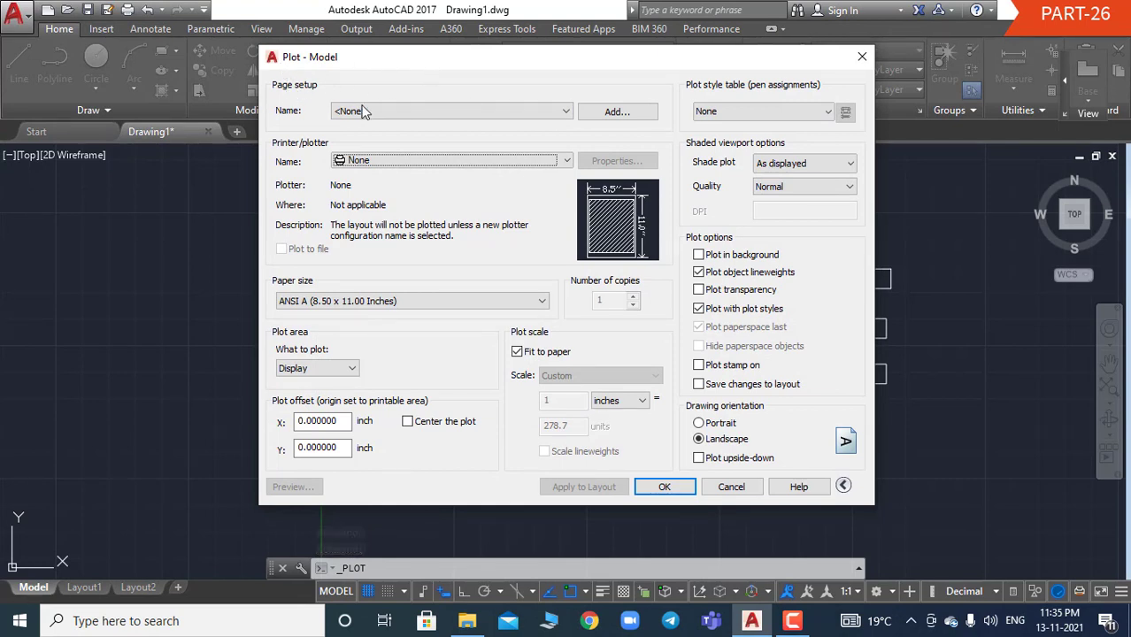
pyautogui.click(410, 110)
pyautogui.click(409, 111)
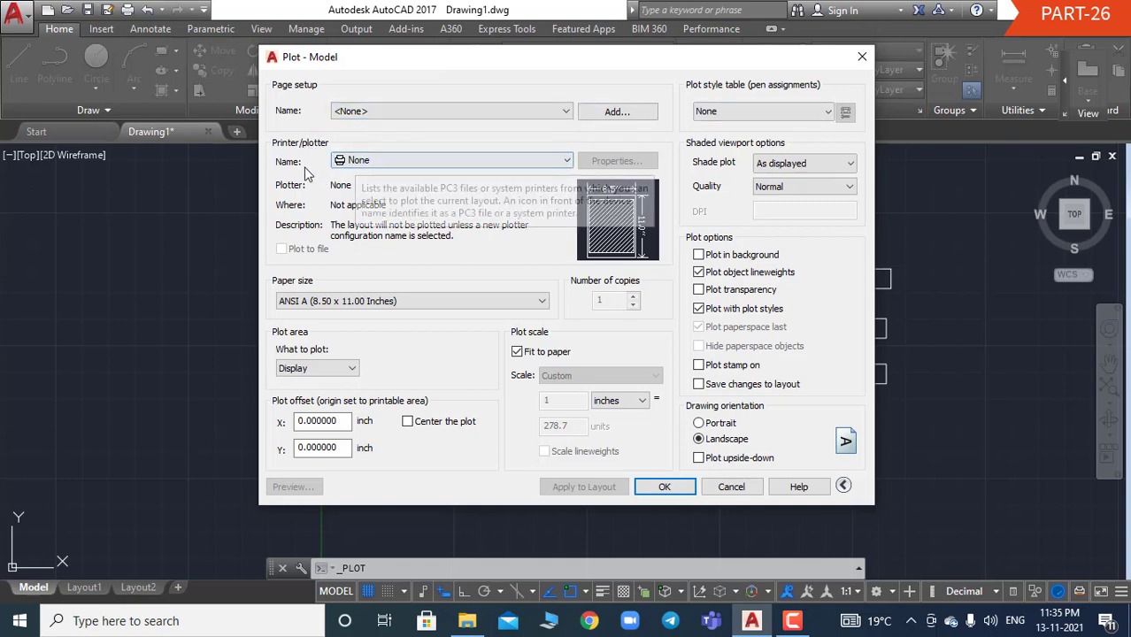
pyautogui.click(516, 161)
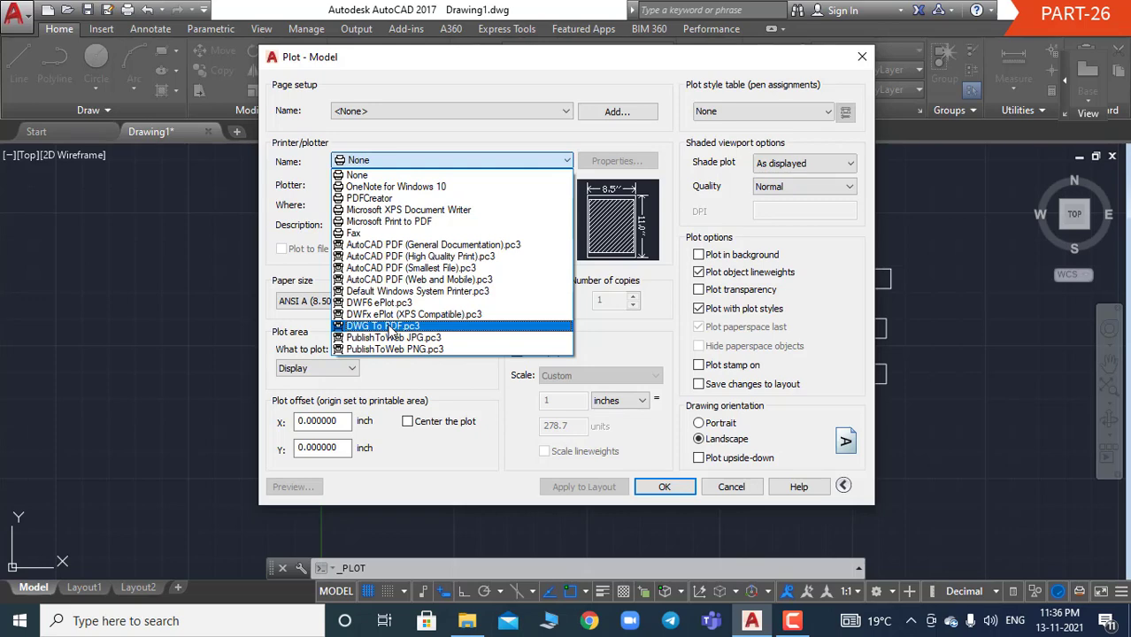
# Step: Choose the DWG To PDF plotter with ISO A4 (297.00 x 210.00 MM) paper
pyautogui.click(389, 327)
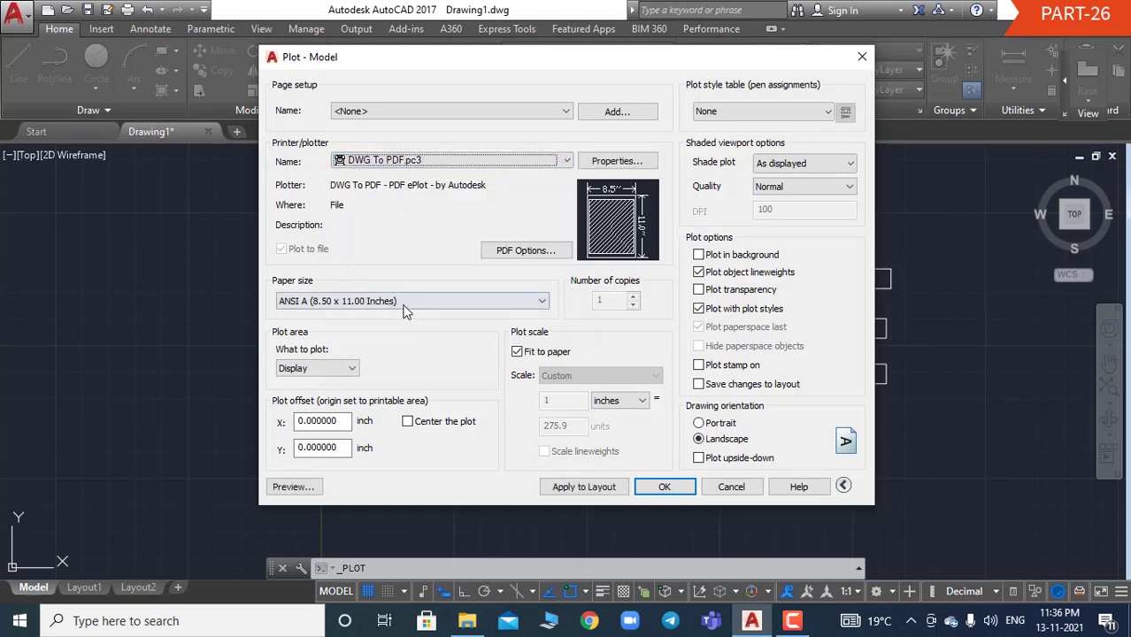
pyautogui.click(421, 301)
pyautogui.scroll(4, 423, 409)
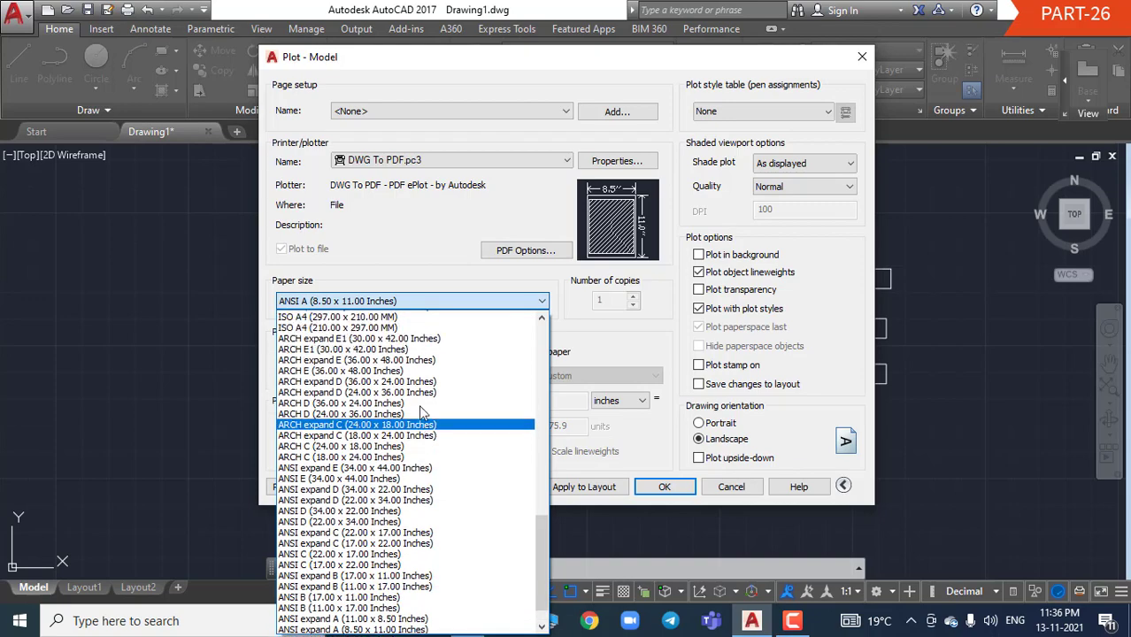
pyautogui.scroll(4, 423, 409)
pyautogui.scroll(4, 423, 409)
pyautogui.scroll(4, 423, 408)
pyautogui.scroll(3, 423, 409)
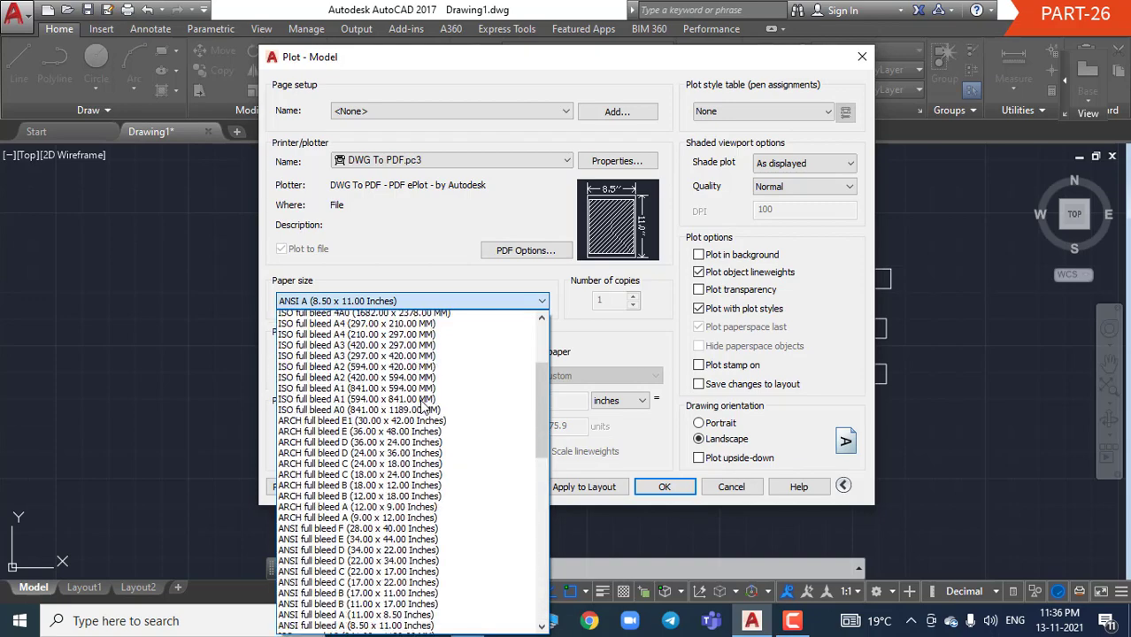
pyautogui.scroll(2, 423, 408)
pyautogui.scroll(-8, 423, 409)
pyautogui.scroll(-3, 423, 407)
pyautogui.scroll(-5, 423, 407)
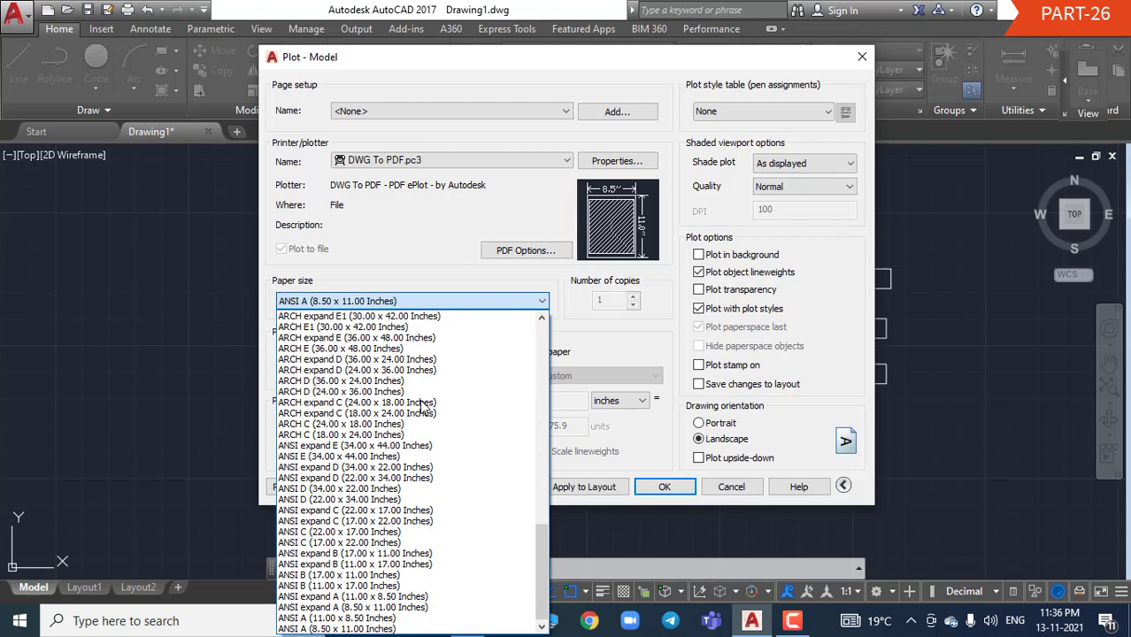
pyautogui.scroll(1, 394, 434)
pyautogui.scroll(1, 390, 440)
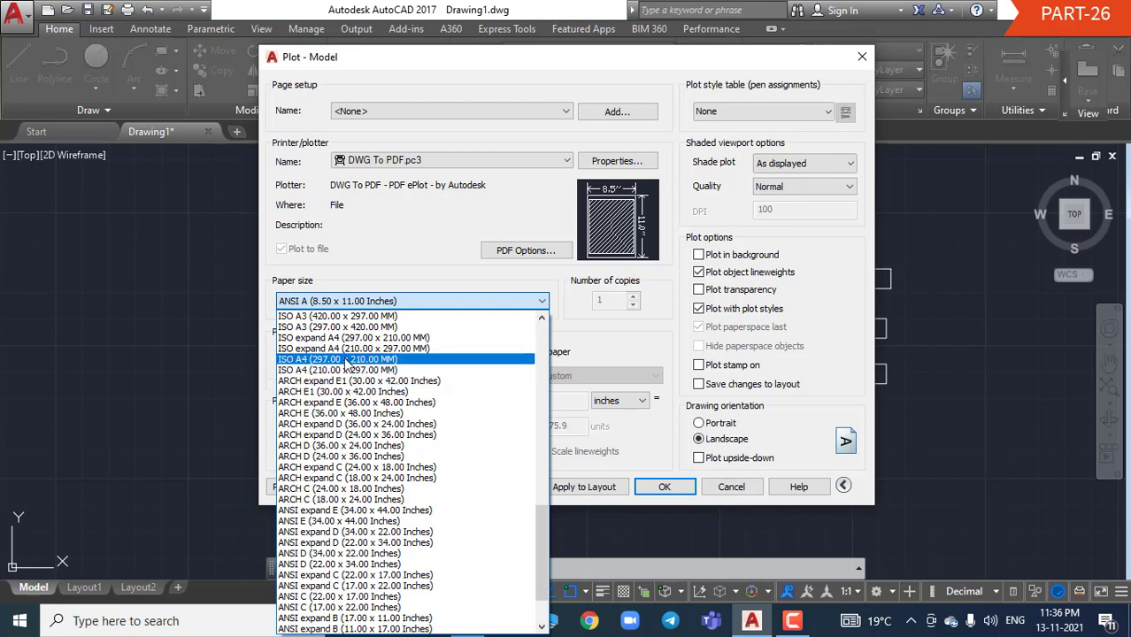
pyautogui.click(346, 361)
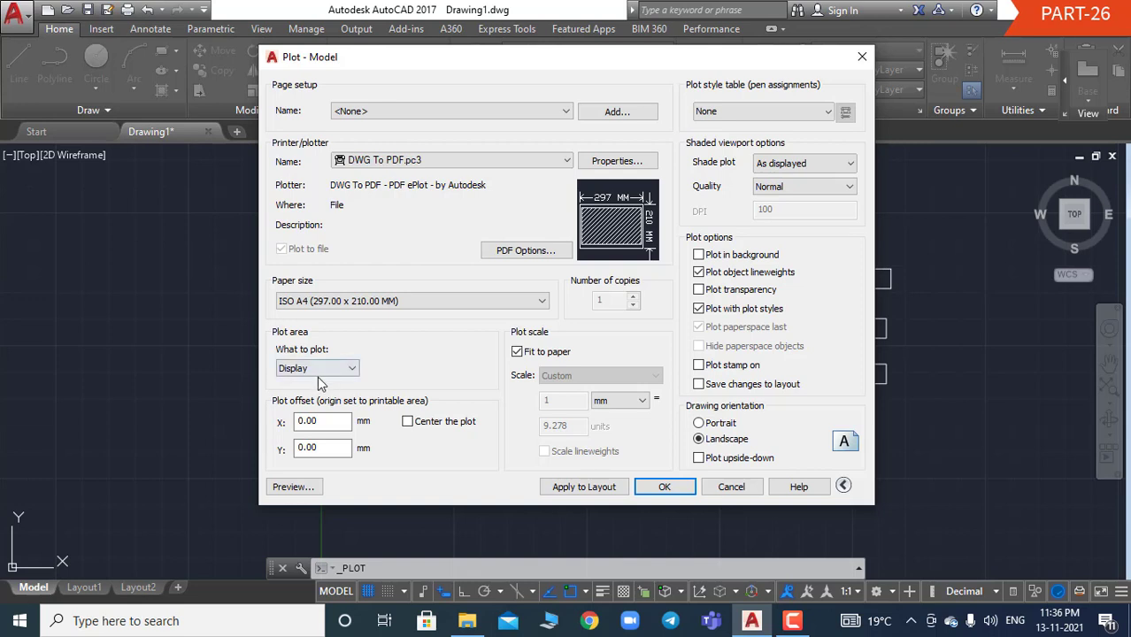
# Step: Set What to plot to Window, framing the entire circles-and-rectangles drawing
pyautogui.click(317, 369)
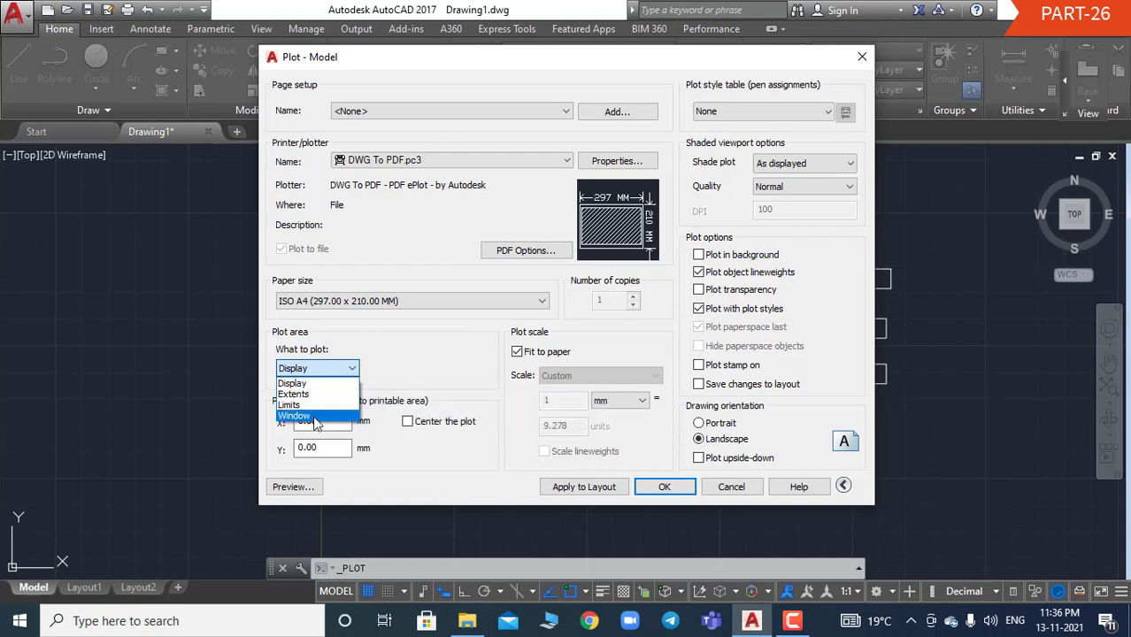
pyautogui.click(313, 417)
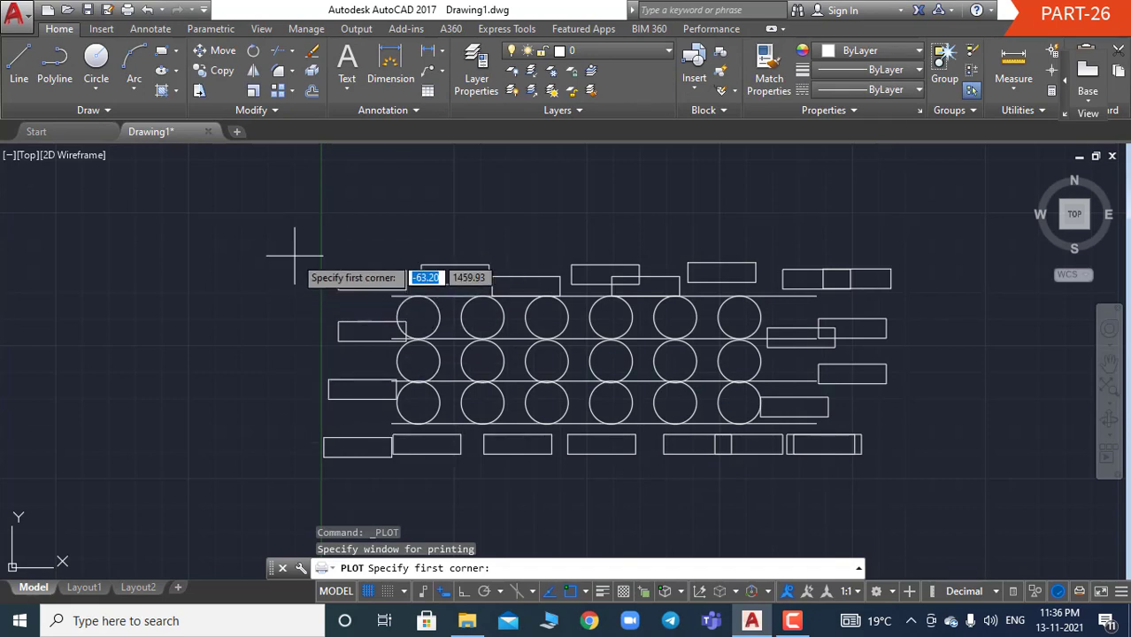
pyautogui.click(294, 255)
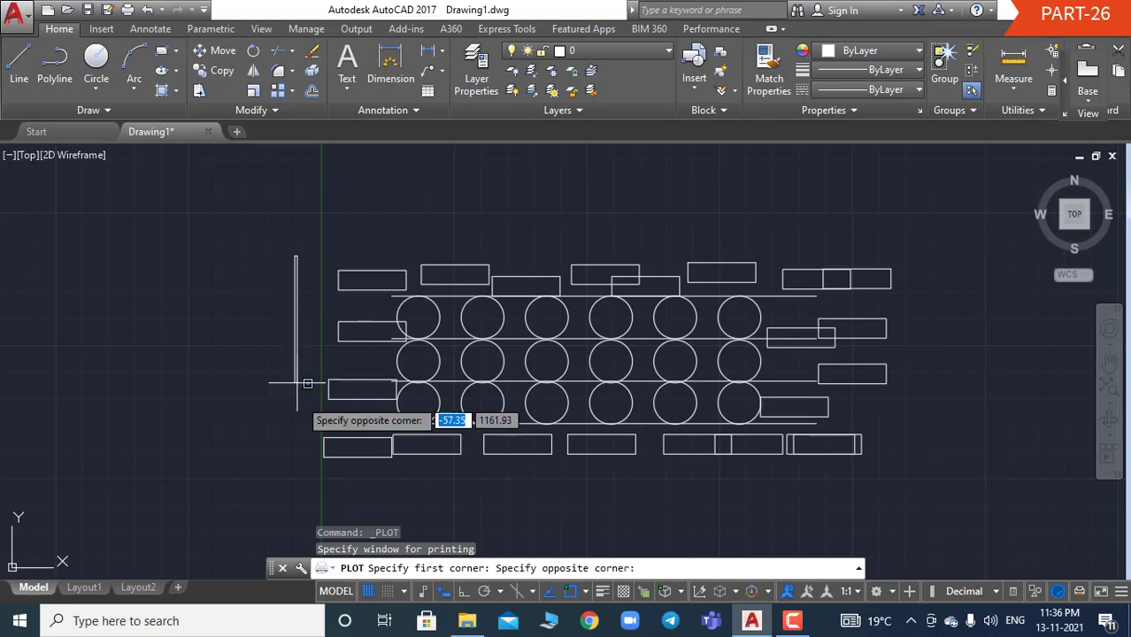
pyautogui.click(925, 478)
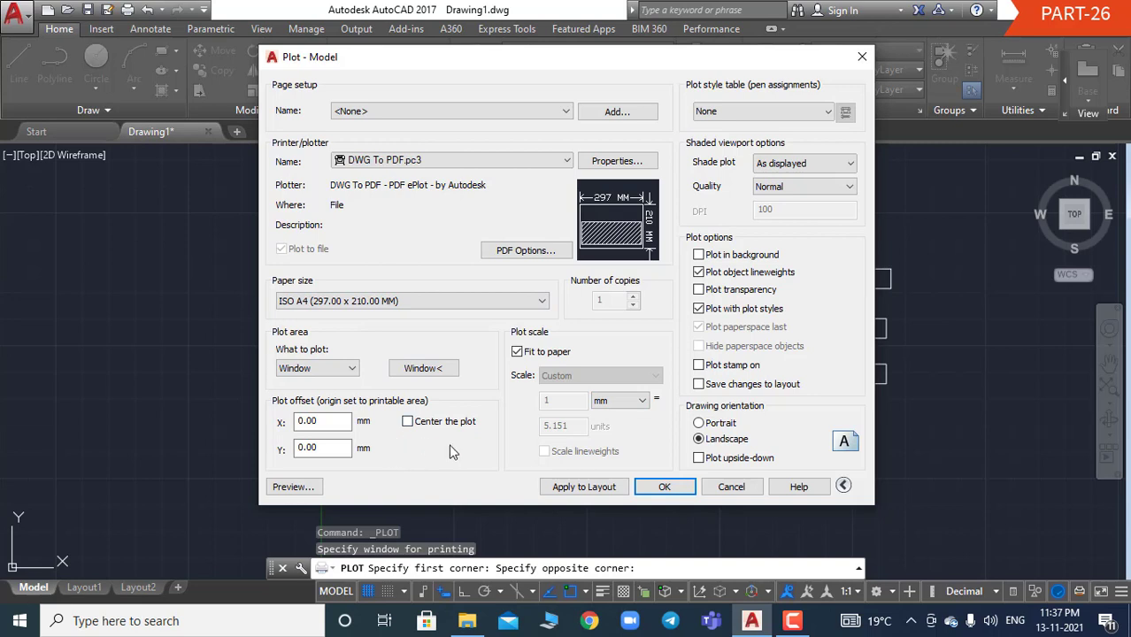
# Step: Enable Center the plot and preview the A4 sheet before plotting
pyautogui.click(407, 422)
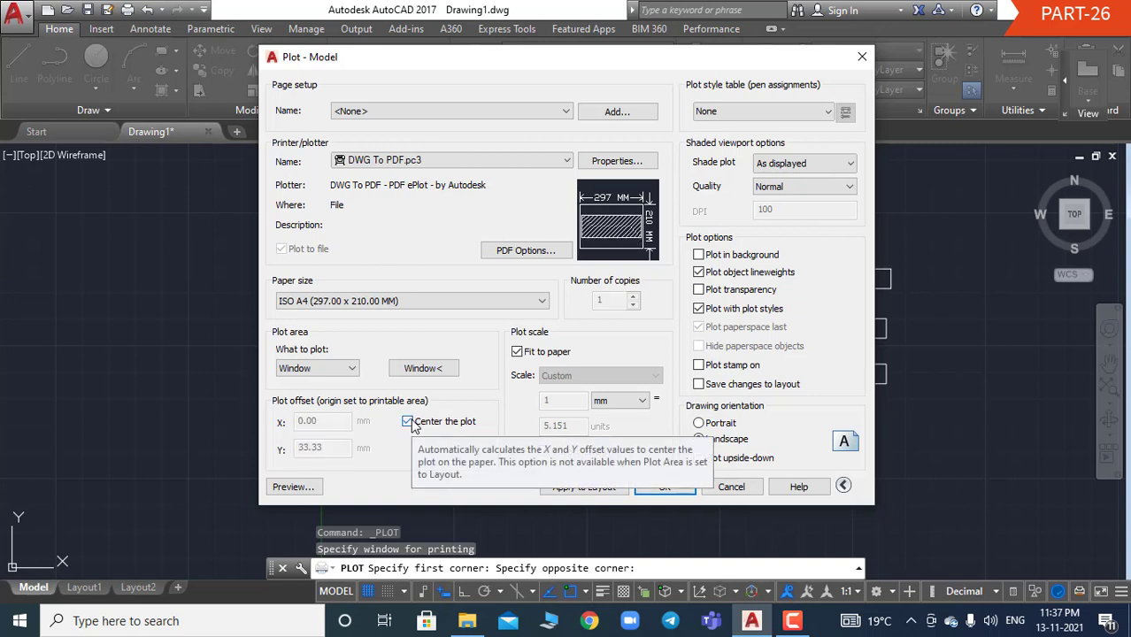
pyautogui.click(295, 487)
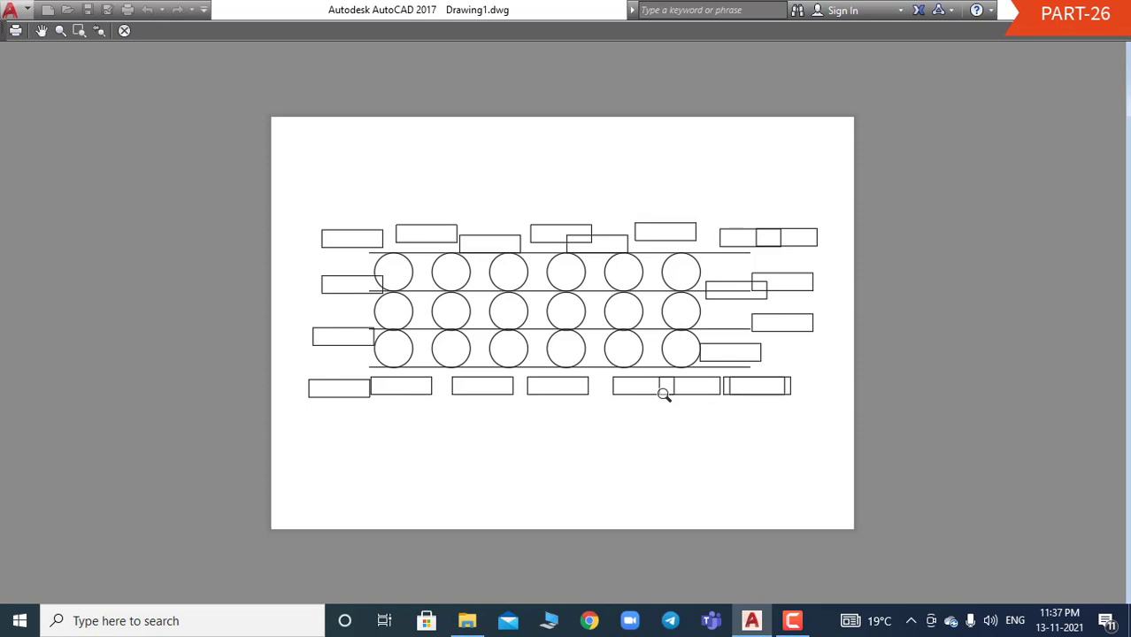
pyautogui.press('Escape')
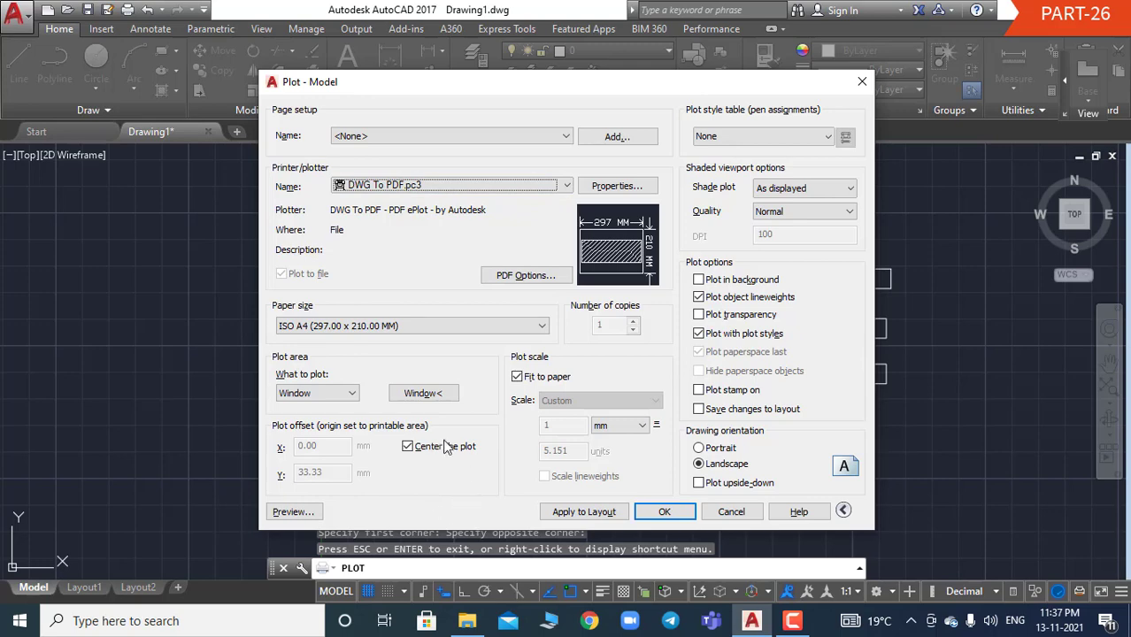
# Step: Plot the drawing to the Desktop as PRINTING DRAWING.pdf
pyautogui.click(677, 522)
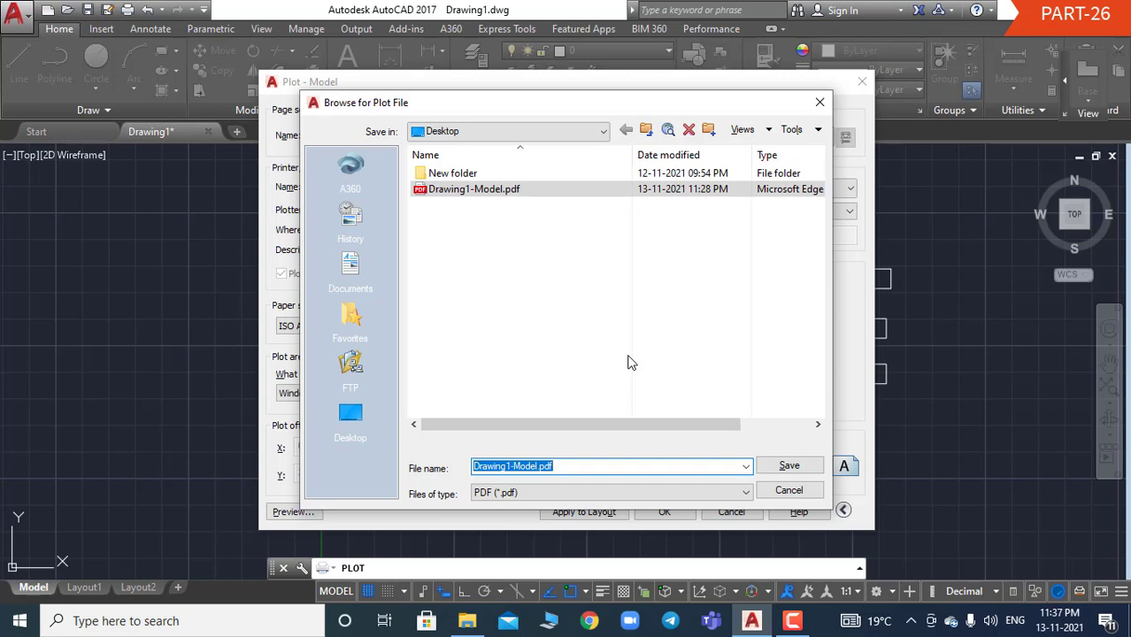
pyautogui.click(351, 409)
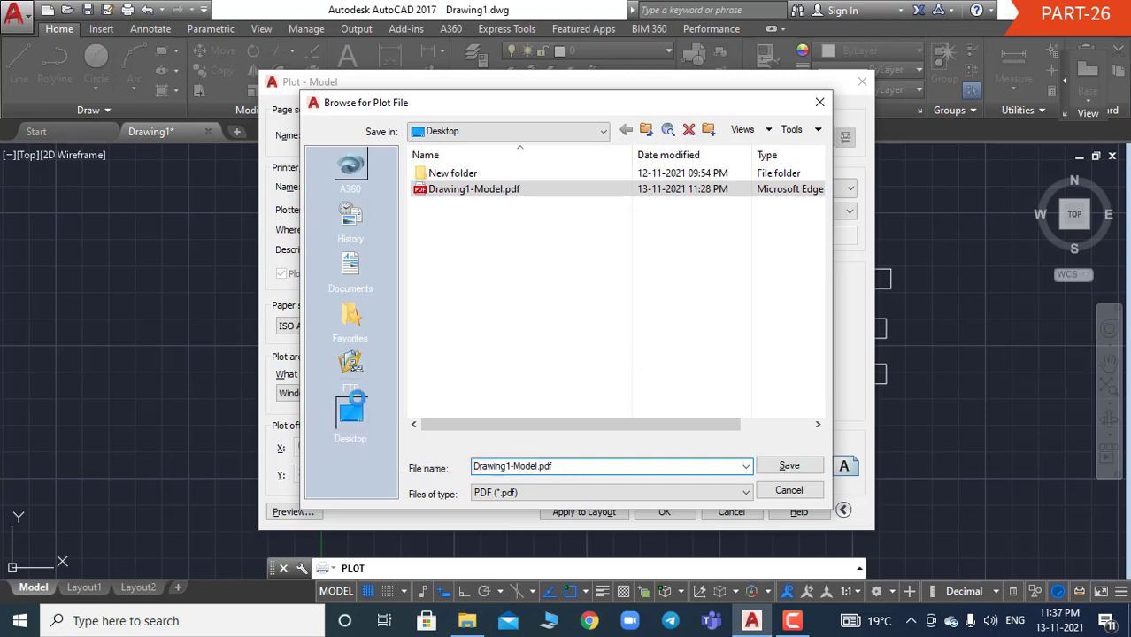
pyautogui.click(351, 263)
pyautogui.click(354, 422)
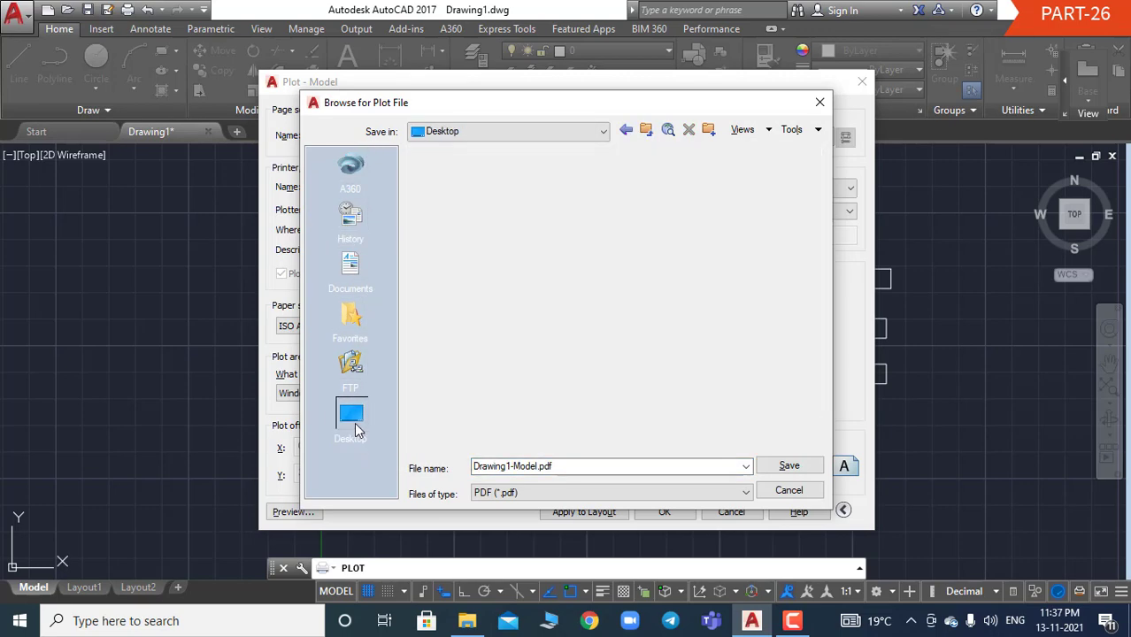
pyautogui.click(556, 465)
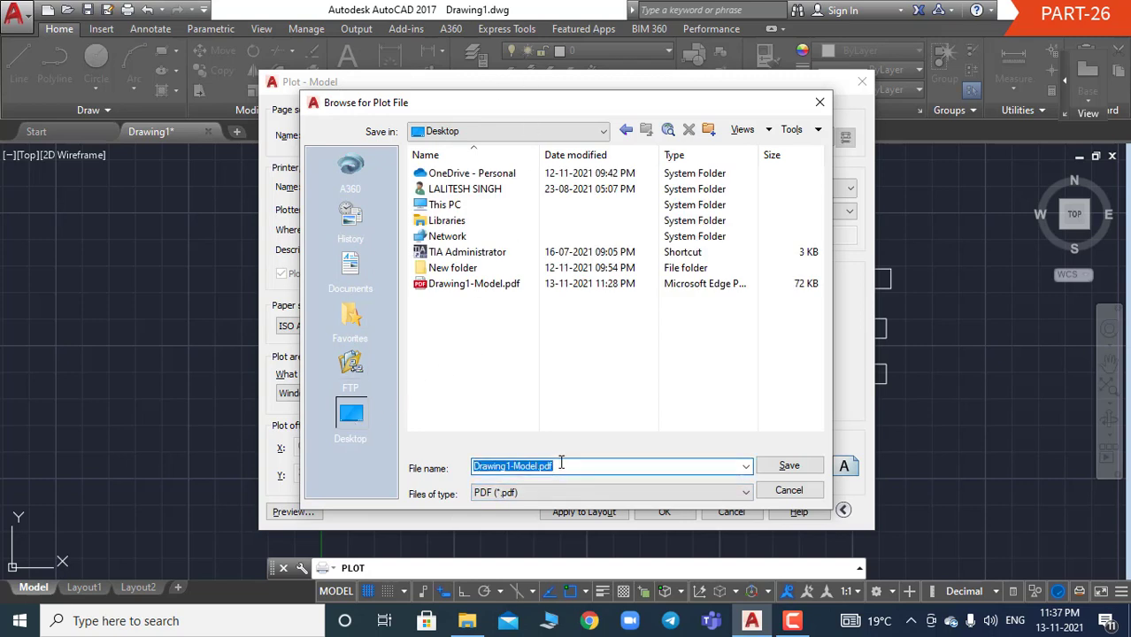
pyautogui.write('PRIN')
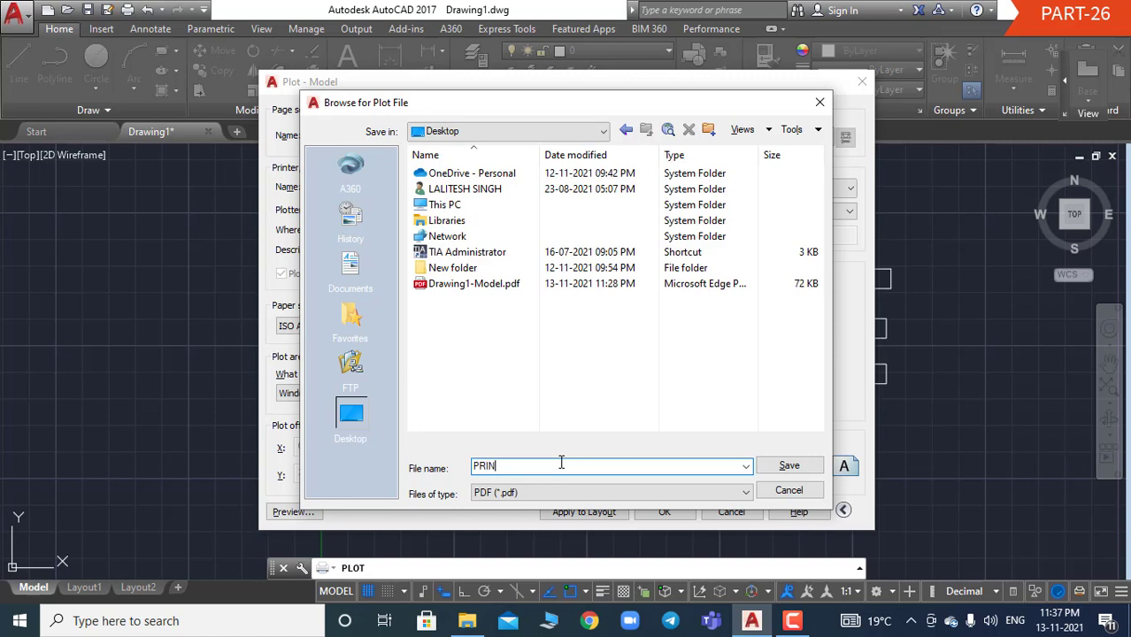
pyautogui.write('TING D')
pyautogui.write('RAWING')
pyautogui.click(788, 465)
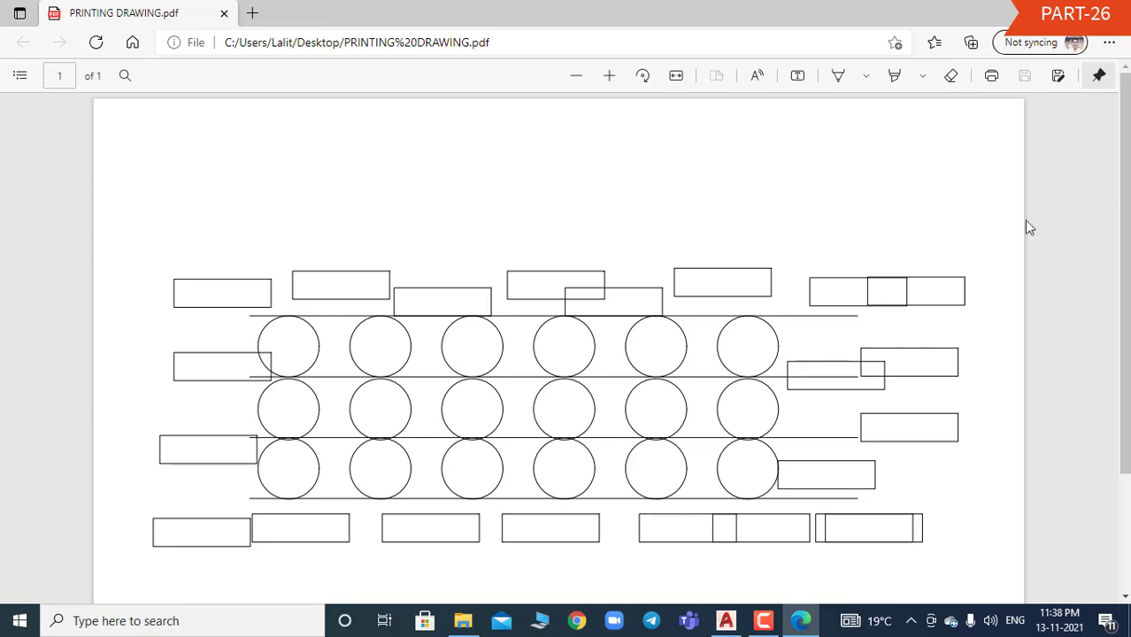
# Step: Reopen PRINTING DRAWING.pdf from the desktop, check its print layout, then return to AutoCAD
pyautogui.click(1115, 12)
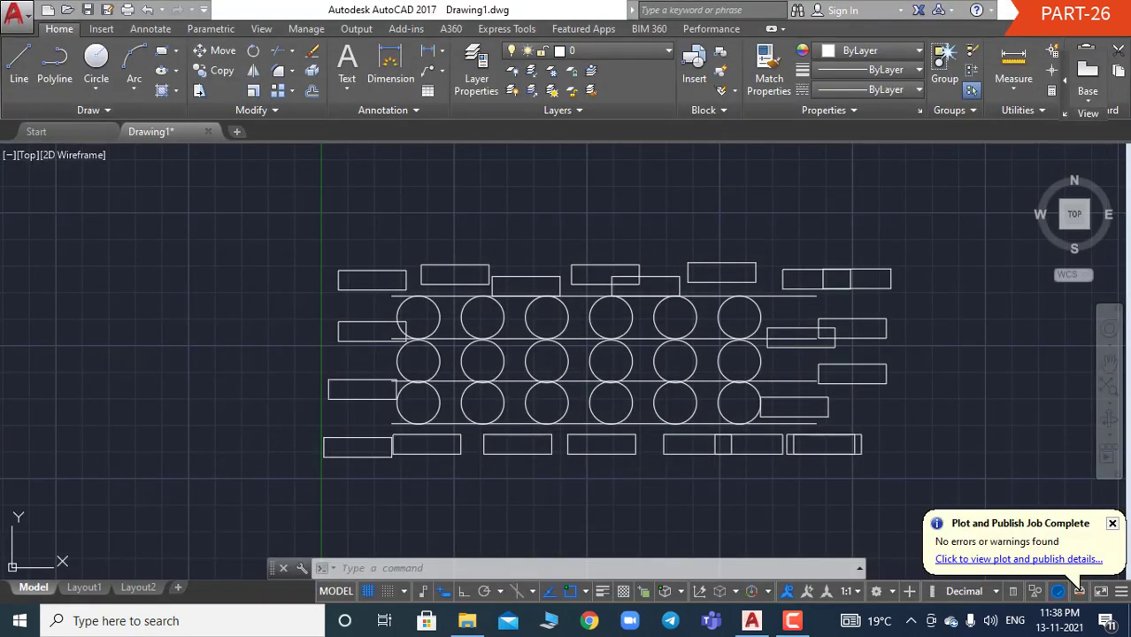
pyautogui.click(1128, 621)
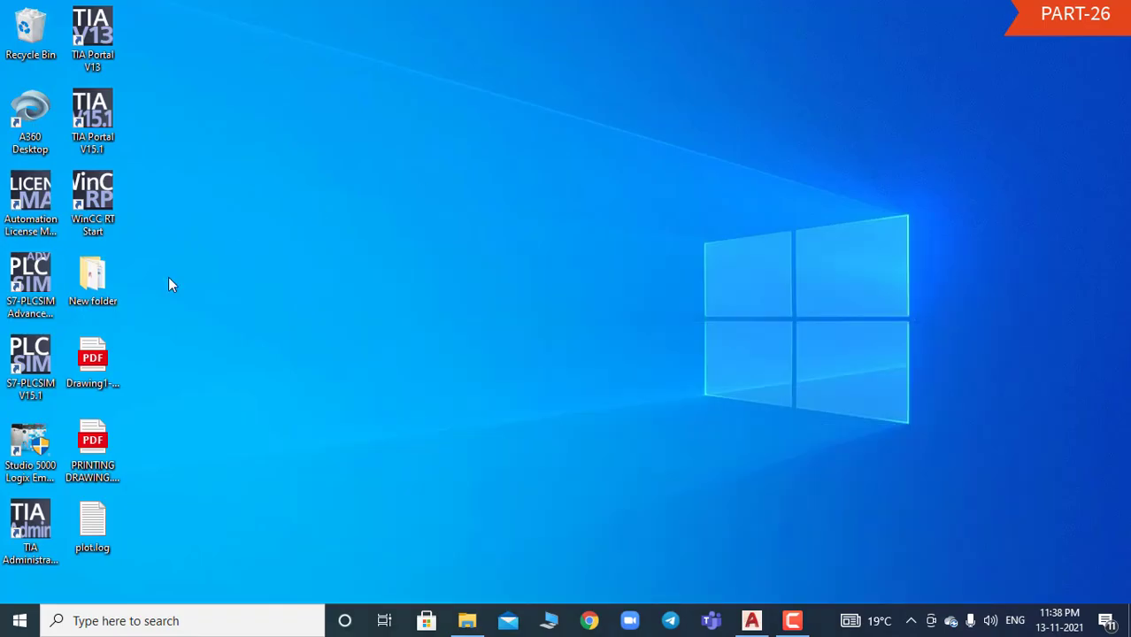
pyautogui.doubleClick(97, 456)
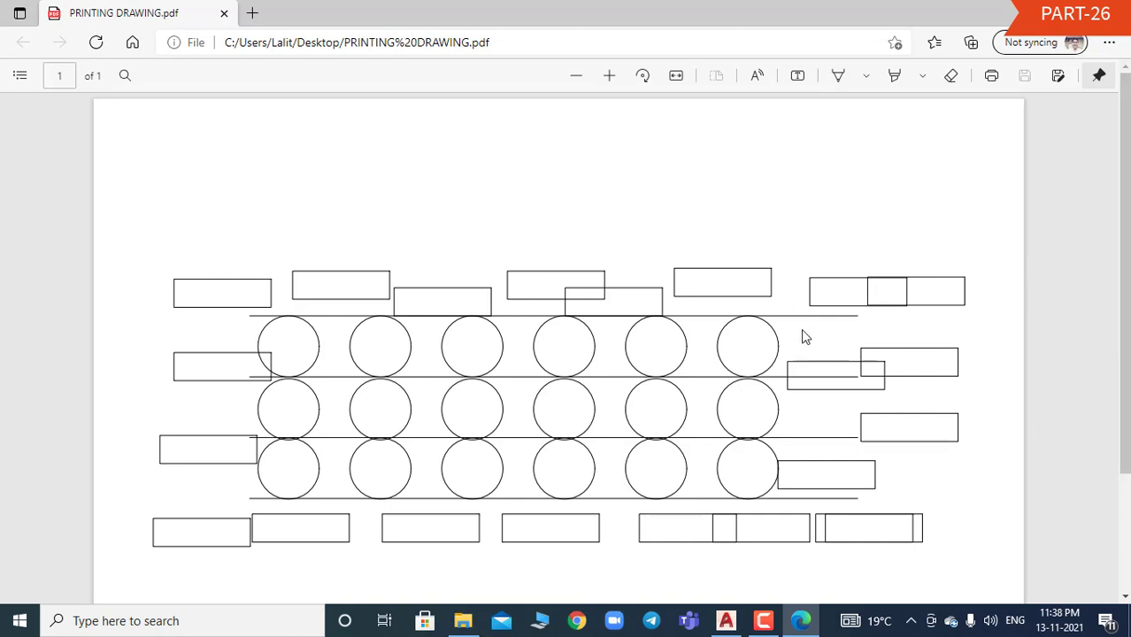
pyautogui.hotkey('ctrl', 'p')
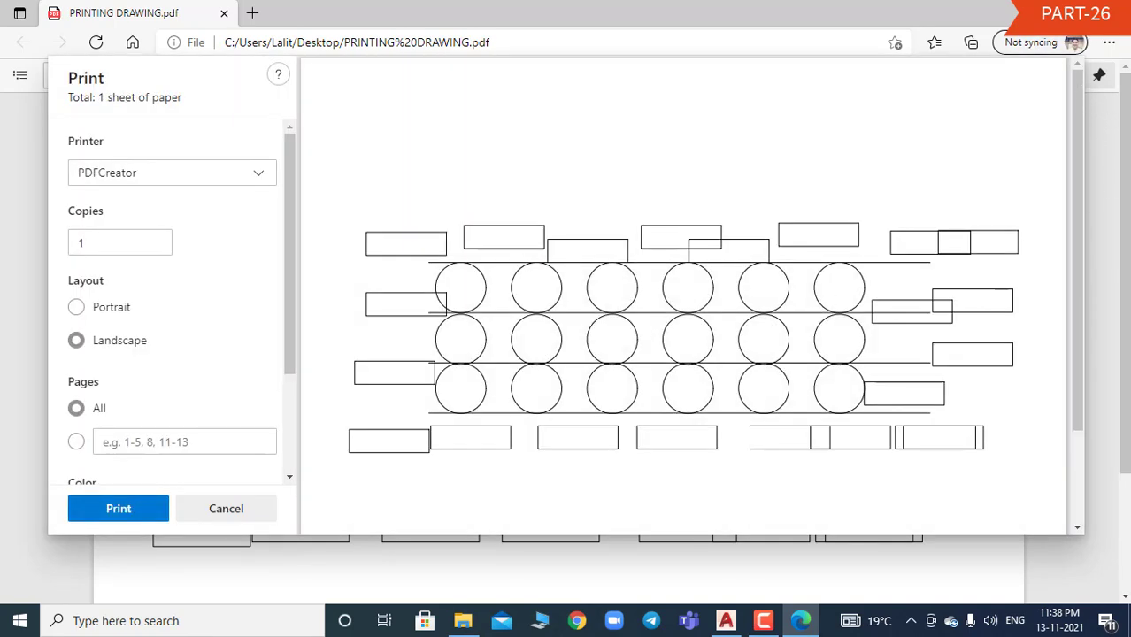
pyautogui.hotkey('alt', 'F4')
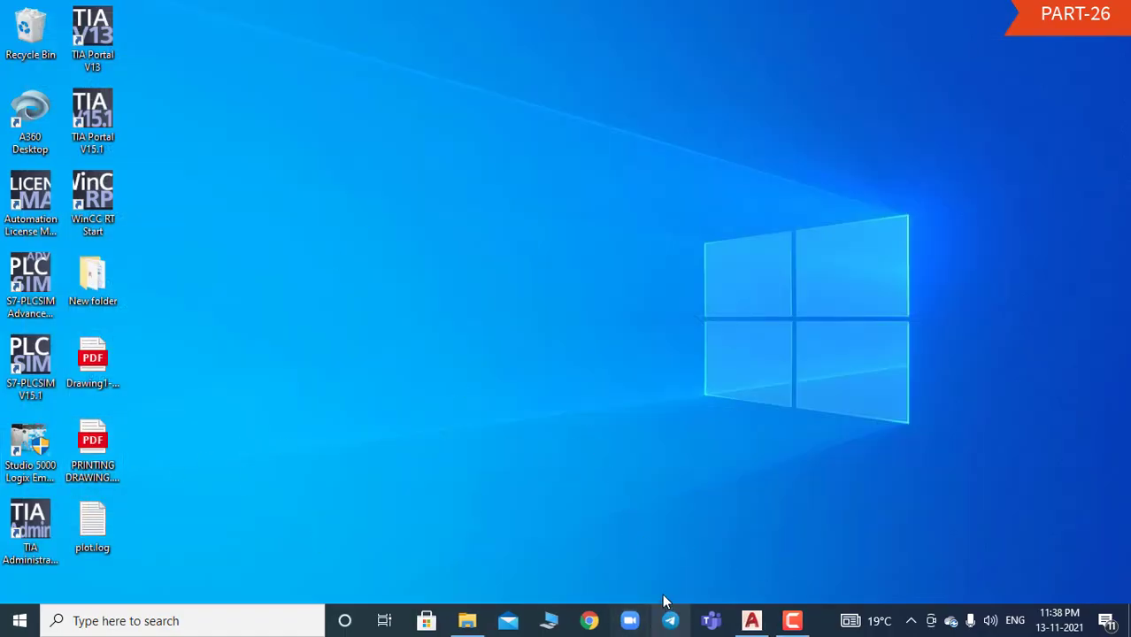
pyautogui.click(751, 622)
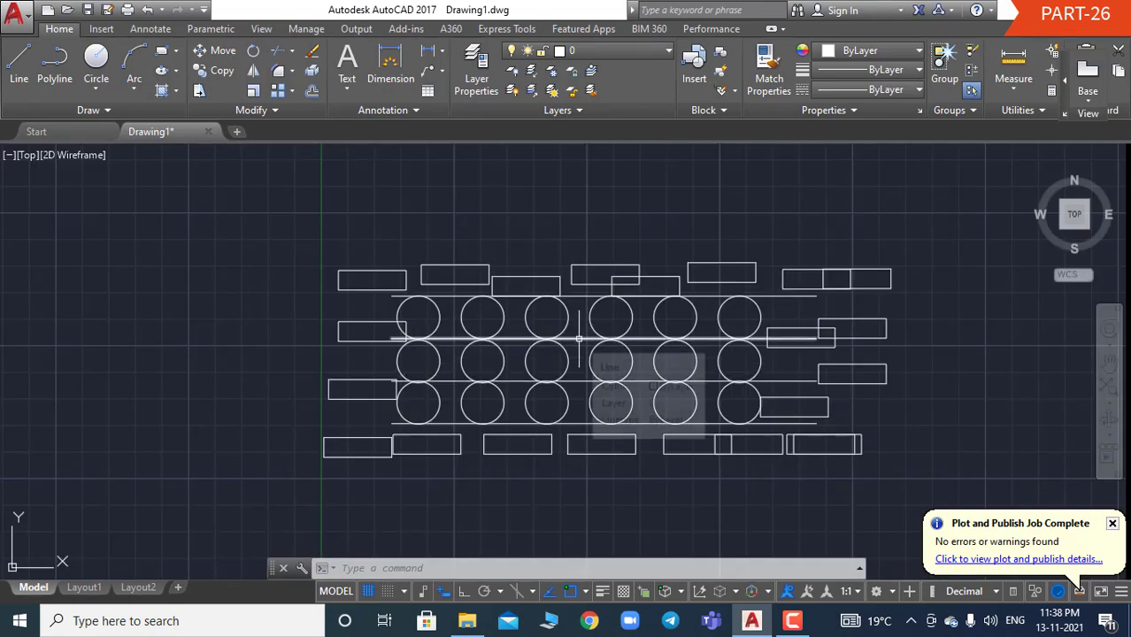
pyautogui.moveTo(580, 339)
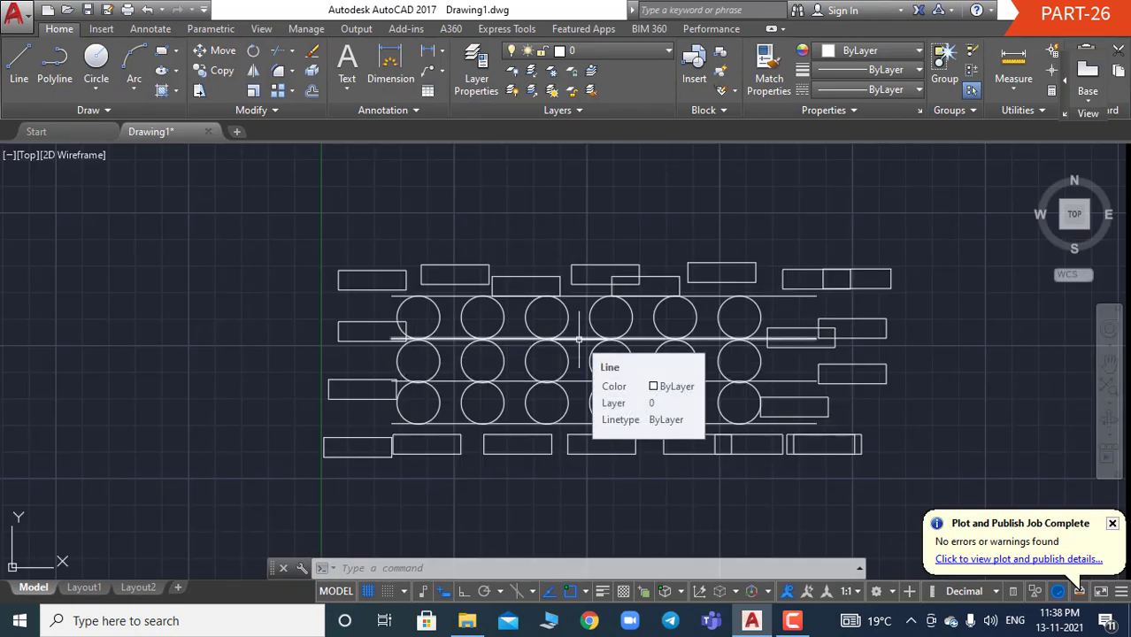
# Step: Close the Plot and Publish Job Complete balloon and clear the window selection of all objects
pyautogui.click(1113, 526)
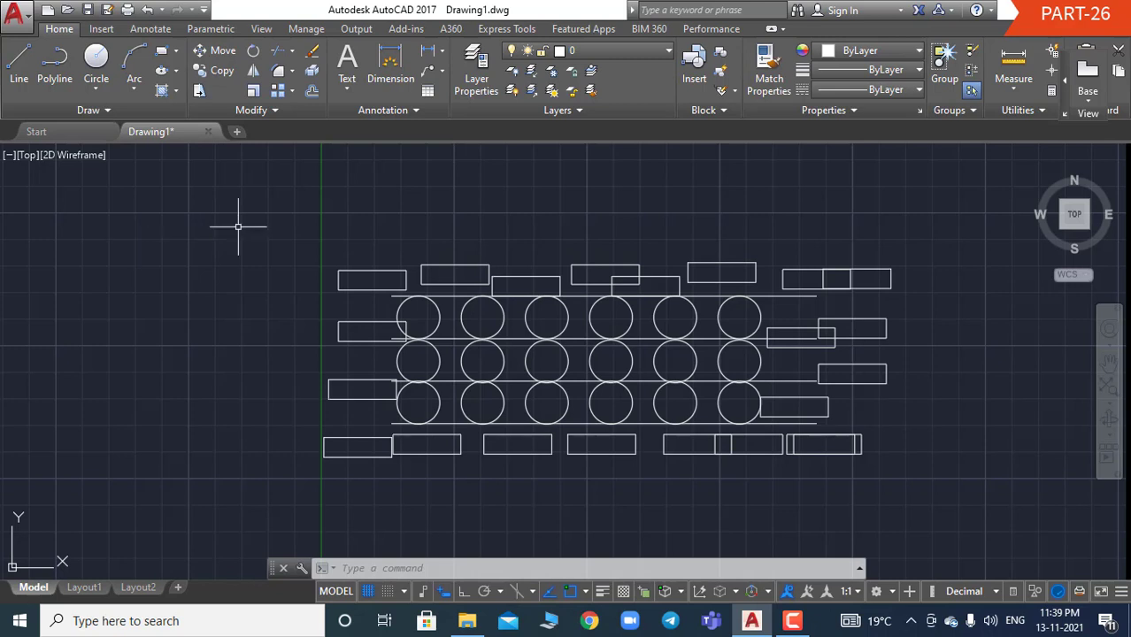
pyautogui.click(284, 234)
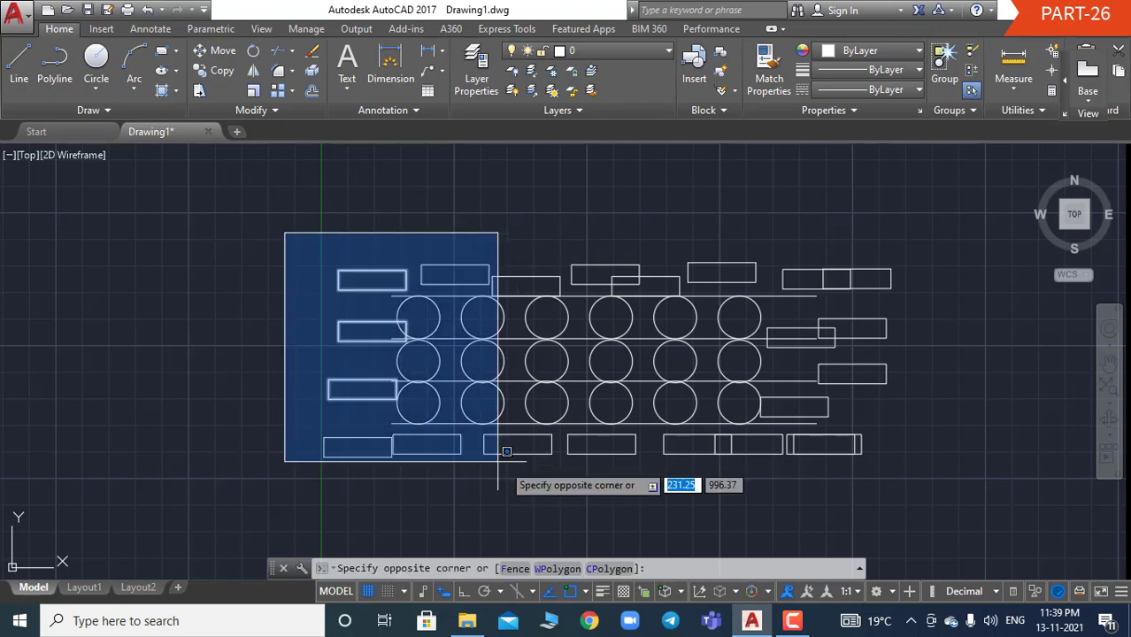
pyautogui.click(934, 487)
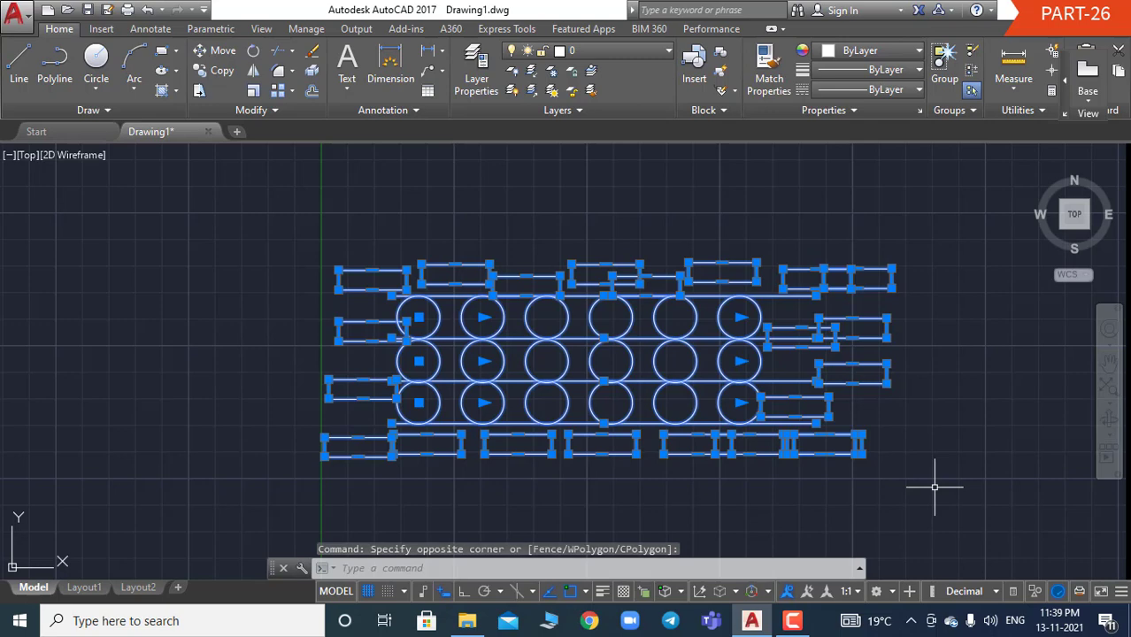
pyautogui.click(947, 434)
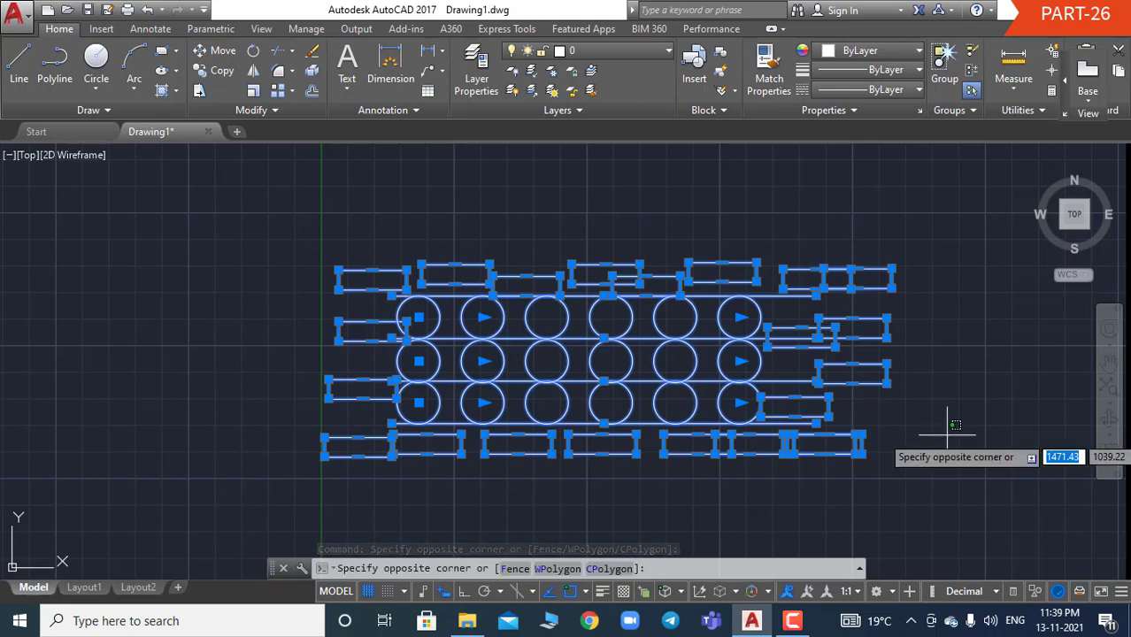
pyautogui.press('Escape')
pyautogui.press('Escape')
pyautogui.press('Escape')
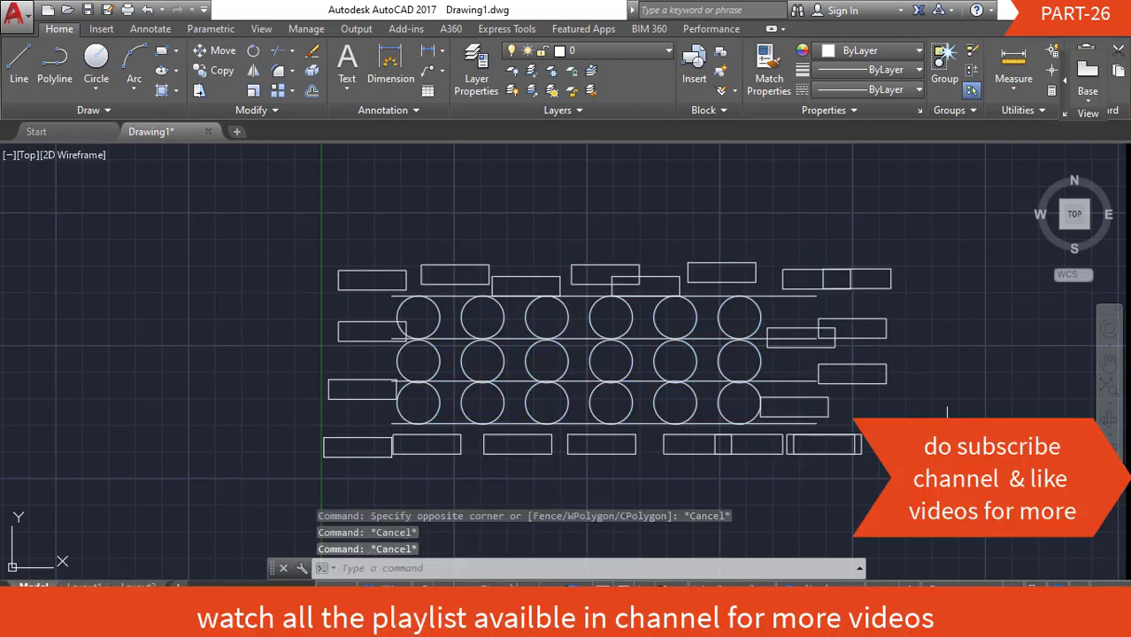